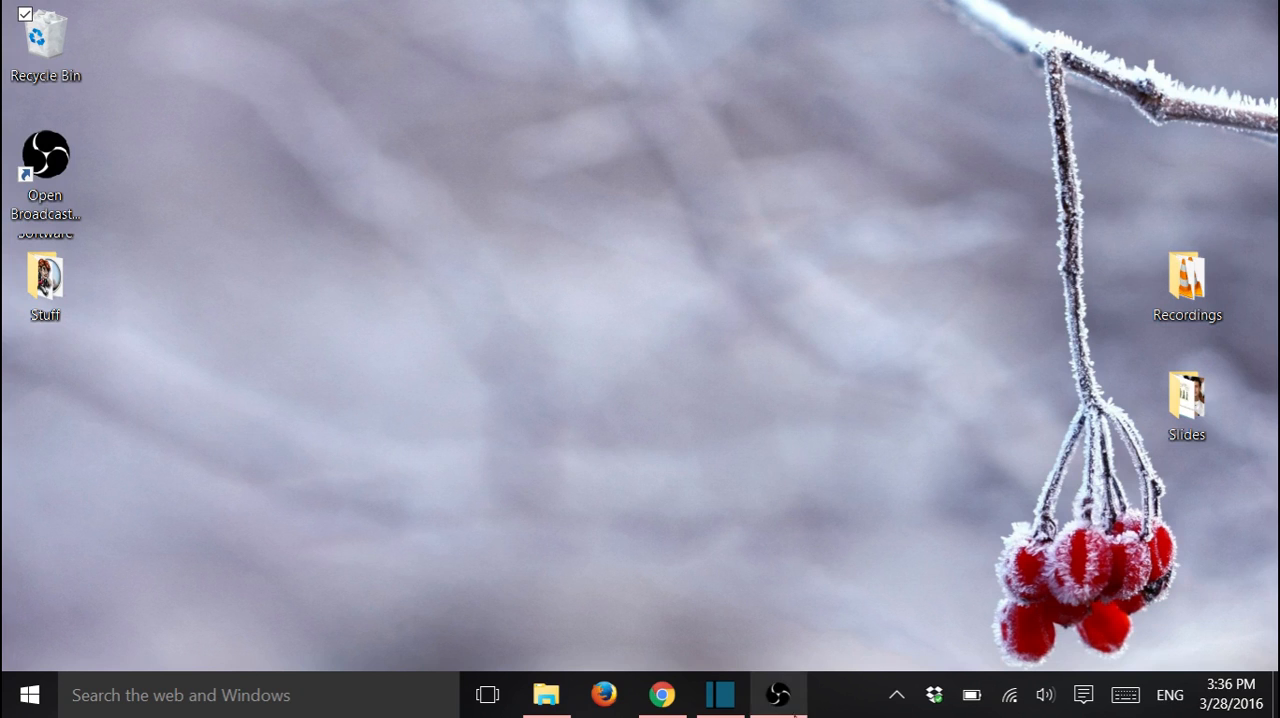
Switch to Shotcut and open the desktop's Recordings folder, with both windows reduced from full size so files can be moved between them
{"action": "left_click", "coordinate": [729, 704]}
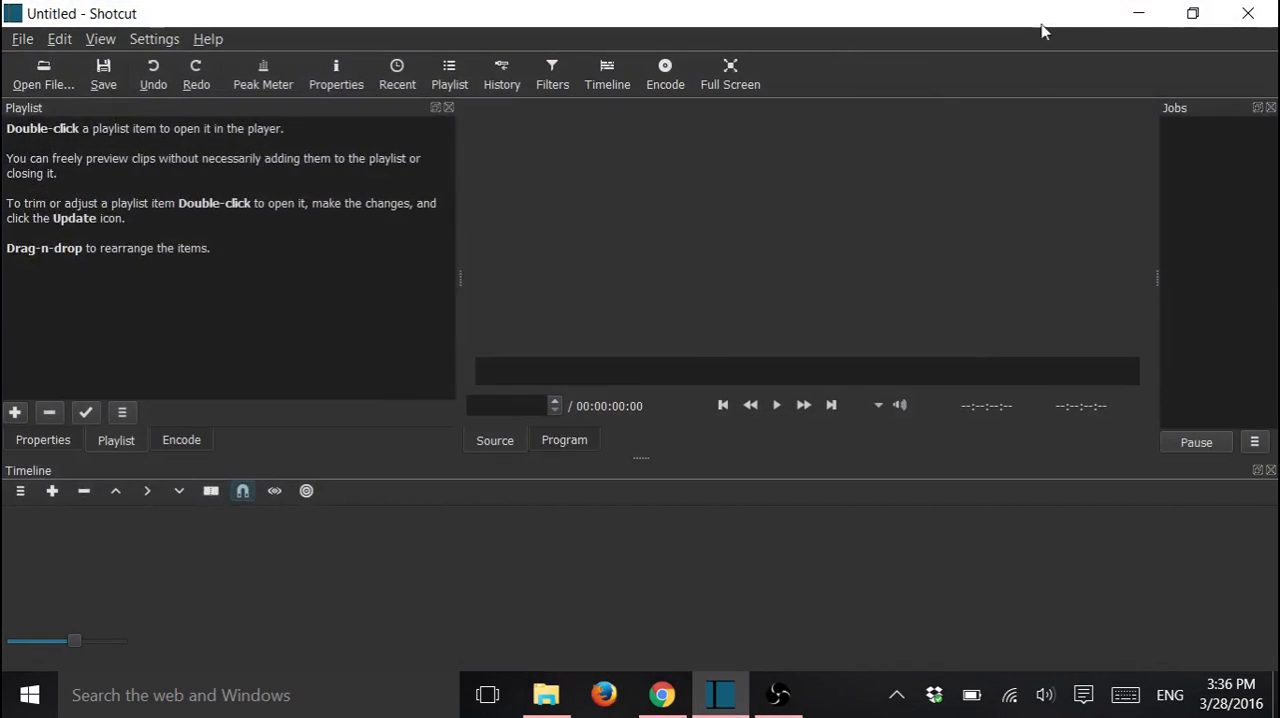
{"action": "left_click", "coordinate": [1188, 13]}
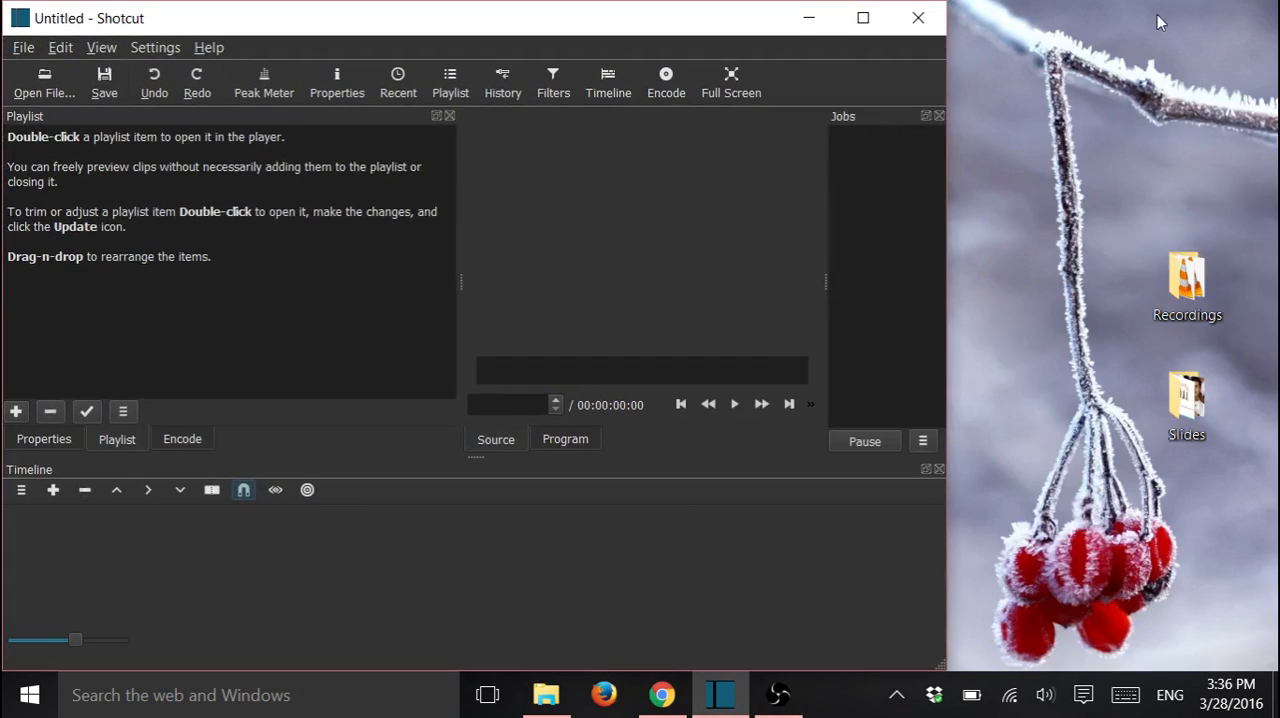
{"action": "double_click", "coordinate": [1190, 285]}
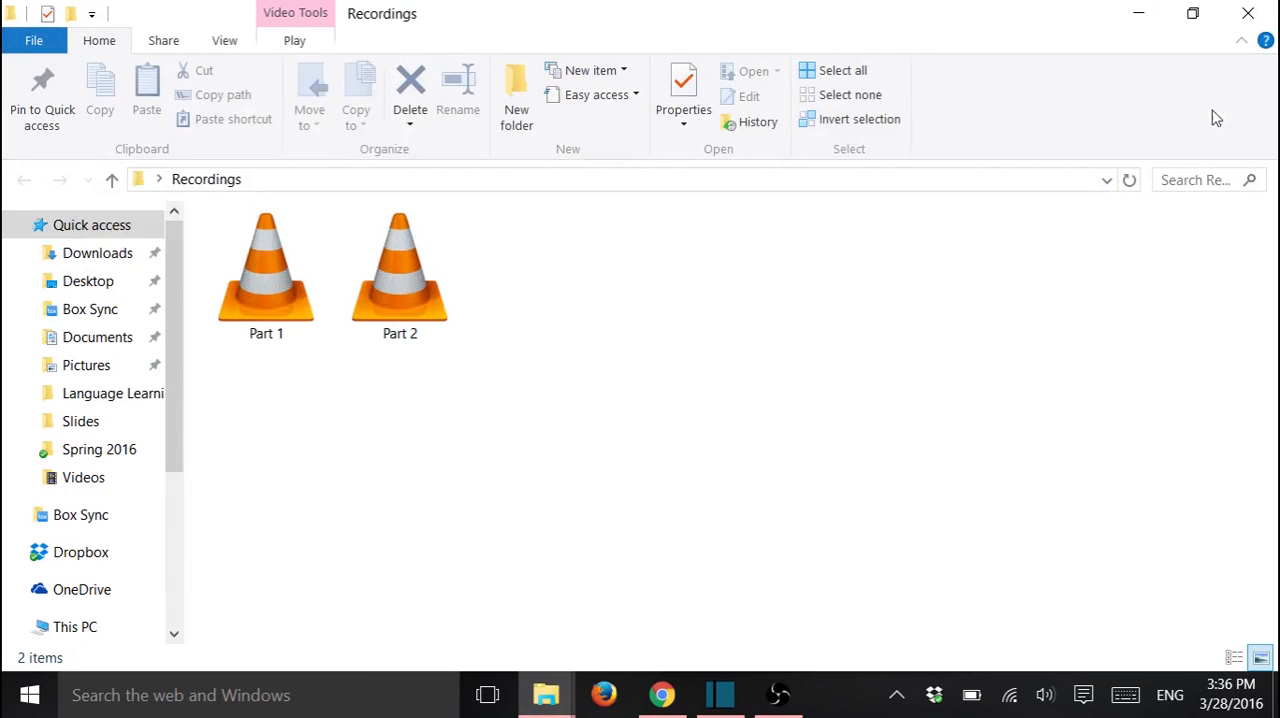
{"action": "left_click", "coordinate": [1193, 13]}
Load the Part 1 video from the Recordings folder into the player, pause it, and add it to the playlist
{"action": "left_click_drag", "start_coordinate": [946, 290], "coordinate": [602, 295]}
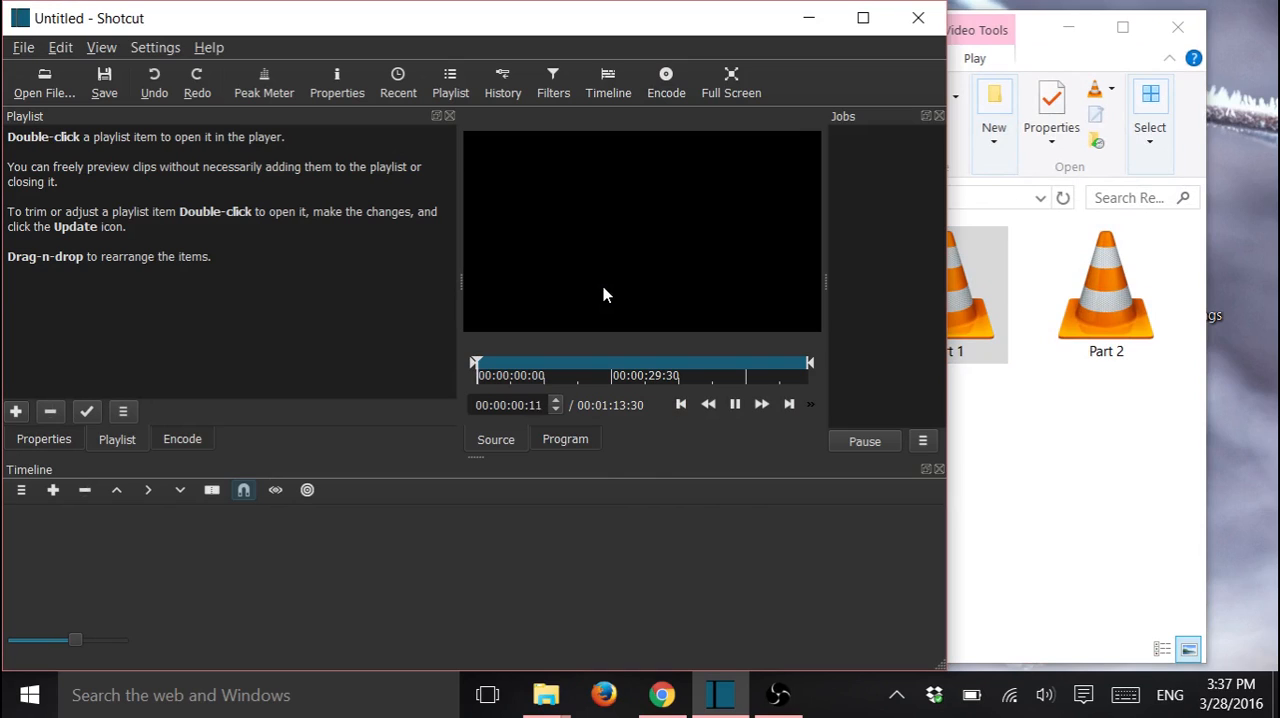
{"action": "left_click", "coordinate": [732, 408]}
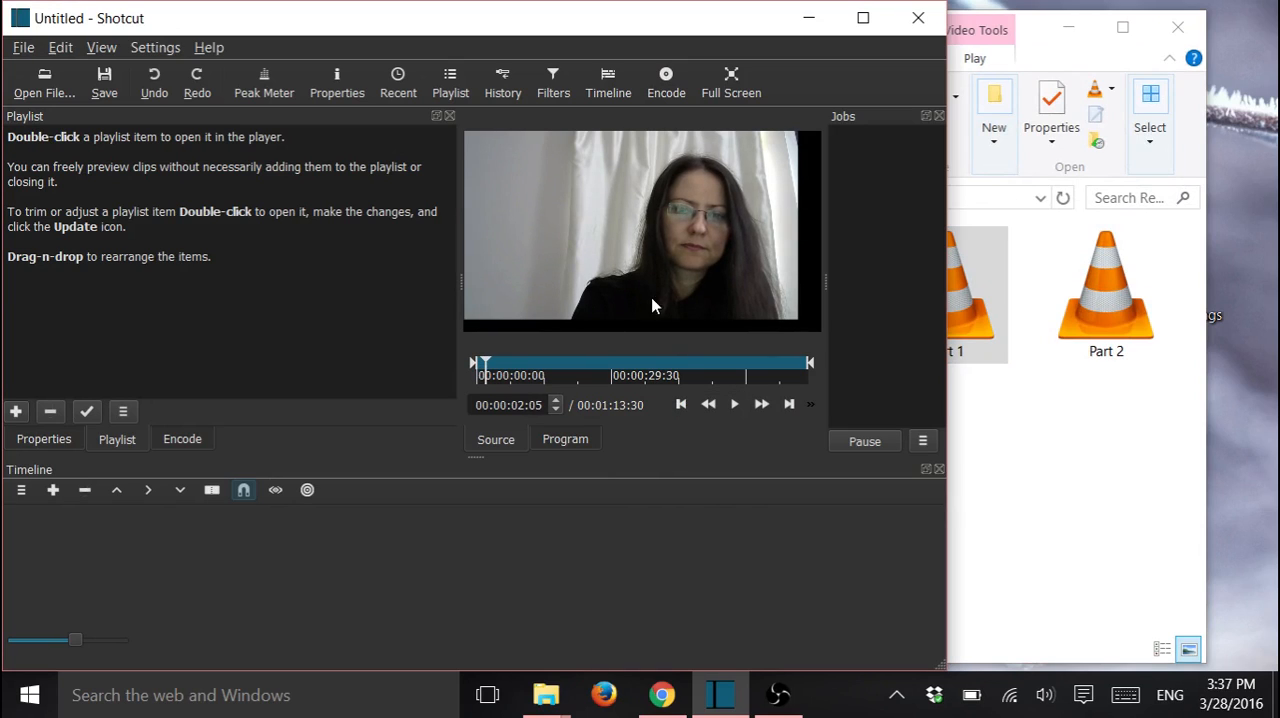
{"action": "left_click_drag", "start_coordinate": [650, 255], "coordinate": [139, 212]}
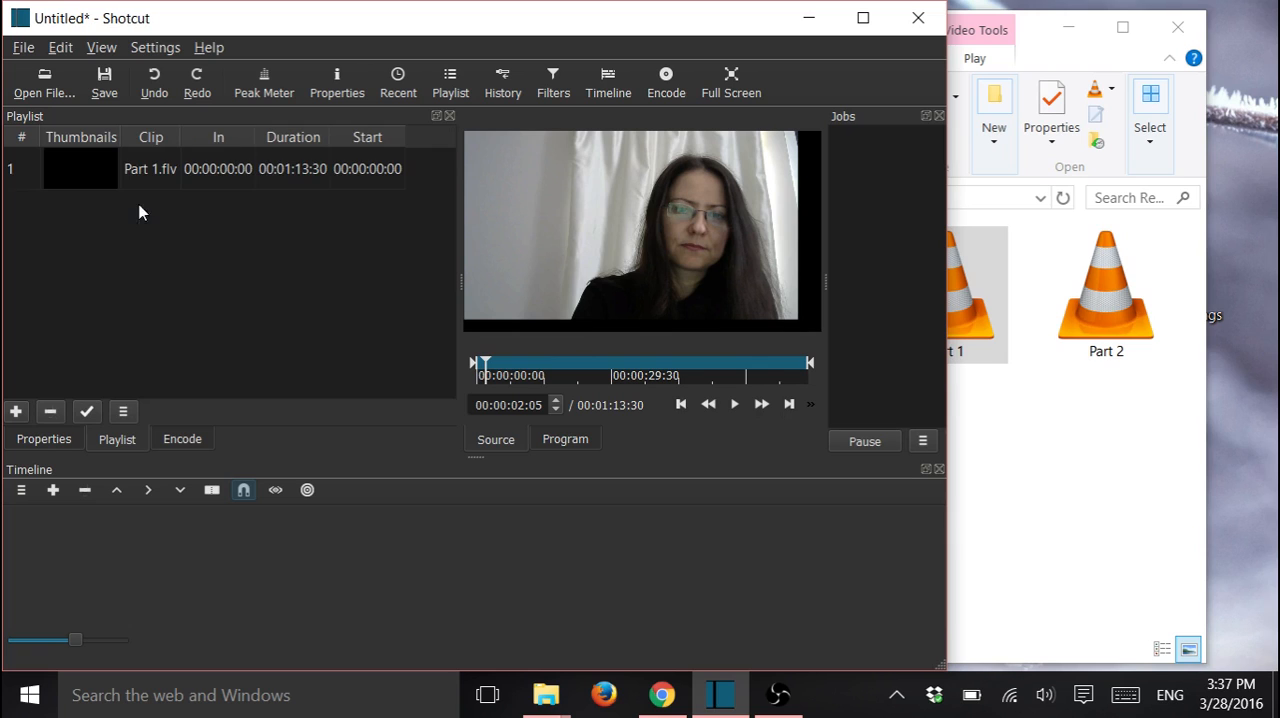
Add the Part 2 video to the playlist, close the Recordings folder, and maximize the editor window
{"action": "left_click_drag", "start_coordinate": [1106, 292], "coordinate": [211, 343]}
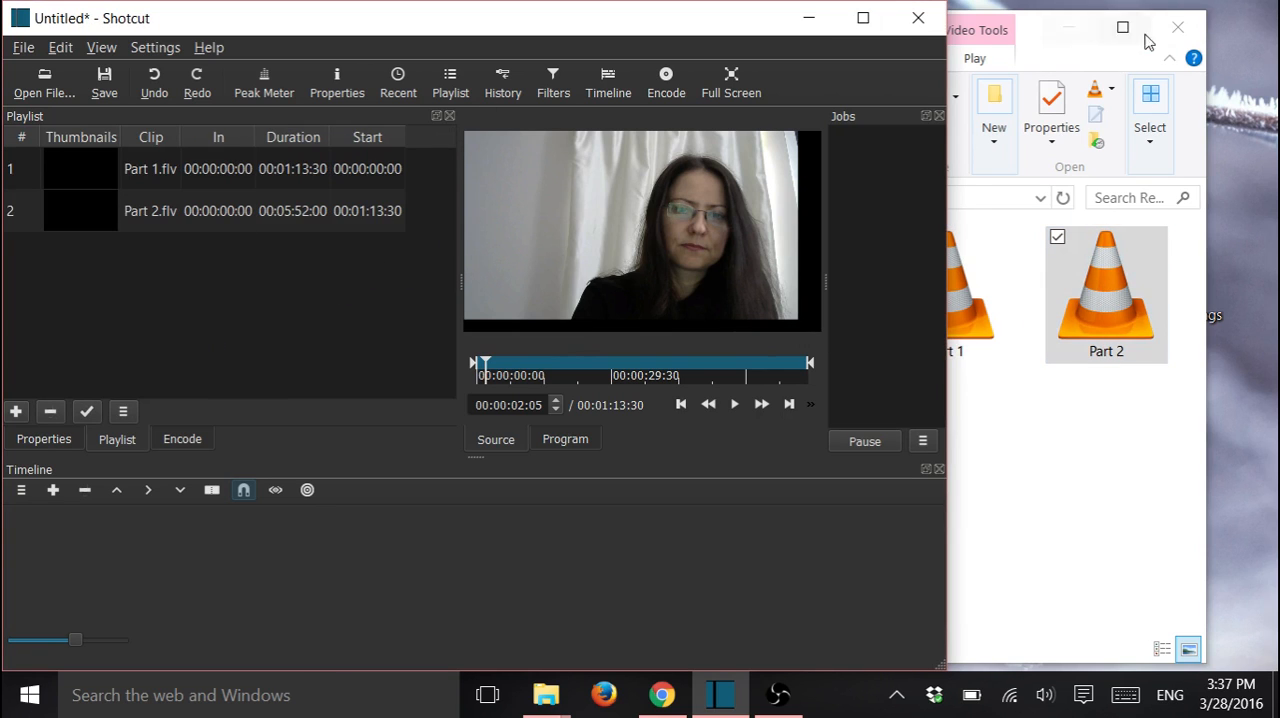
{"action": "left_click", "coordinate": [1178, 27]}
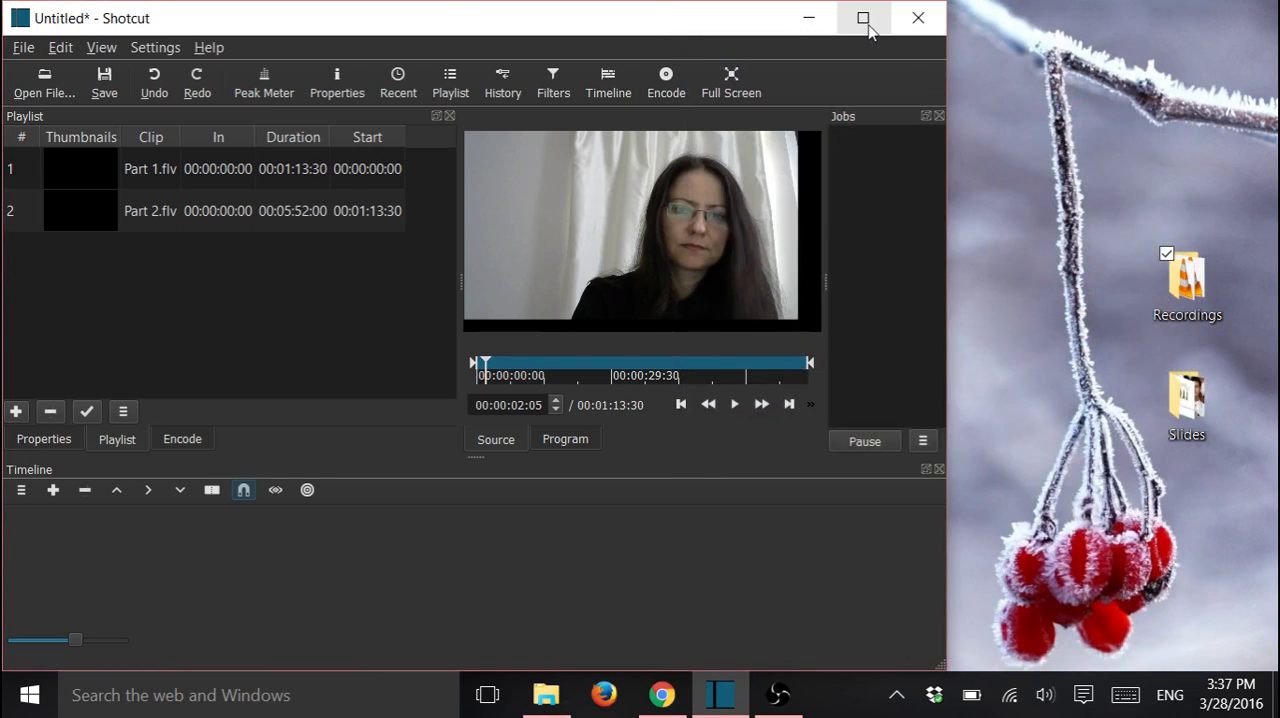
{"action": "left_click", "coordinate": [862, 17]}
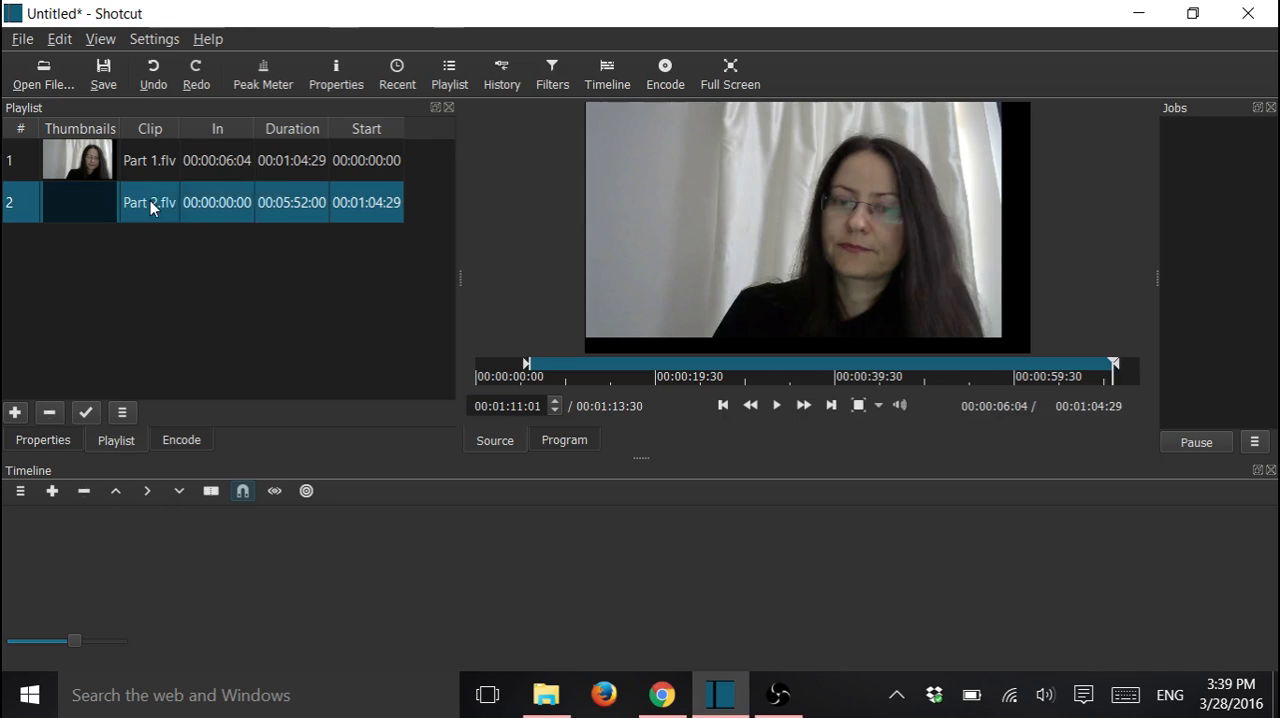
Trim the second playlist clip to start at 00:00:18:25 with a duration of 00:00:59:13 and update its entry
{"action": "double_click", "coordinate": [151, 206]}
{"action": "left_click_drag", "start_coordinate": [474, 363], "coordinate": [516, 367]}
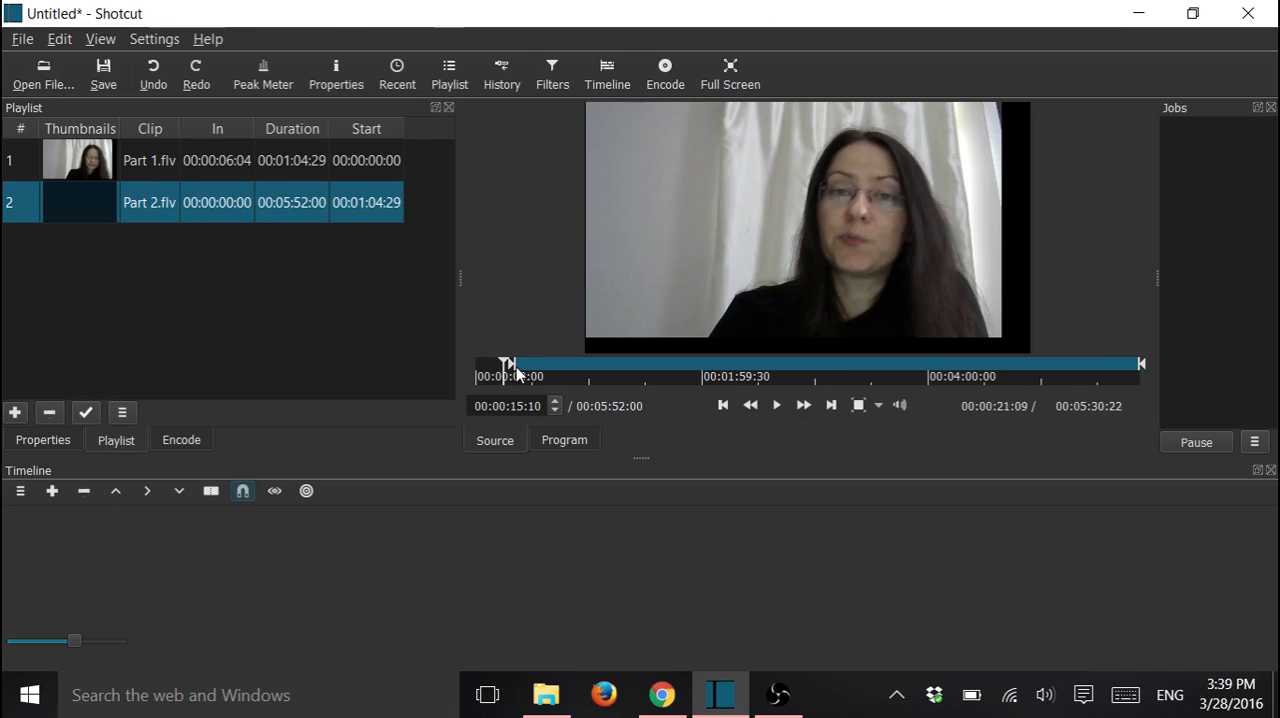
{"action": "mouse_move", "coordinate": [1143, 365]}
{"action": "left_mouse_down"}
{"action": "mouse_move", "coordinate": [598, 362]}
{"action": "mouse_move", "coordinate": [623, 366]}
{"action": "left_mouse_up"}
{"action": "left_click", "coordinate": [86, 412]}
Add a copy of Part 2 as the third playlist clip, trimmed to start at 00:01:18:06 with a duration of 00:01:11:09
{"action": "left_click_drag", "start_coordinate": [78, 202], "coordinate": [374, 325]}
{"action": "double_click", "coordinate": [181, 262]}
{"action": "left_click_drag", "start_coordinate": [508, 364], "coordinate": [758, 370]}
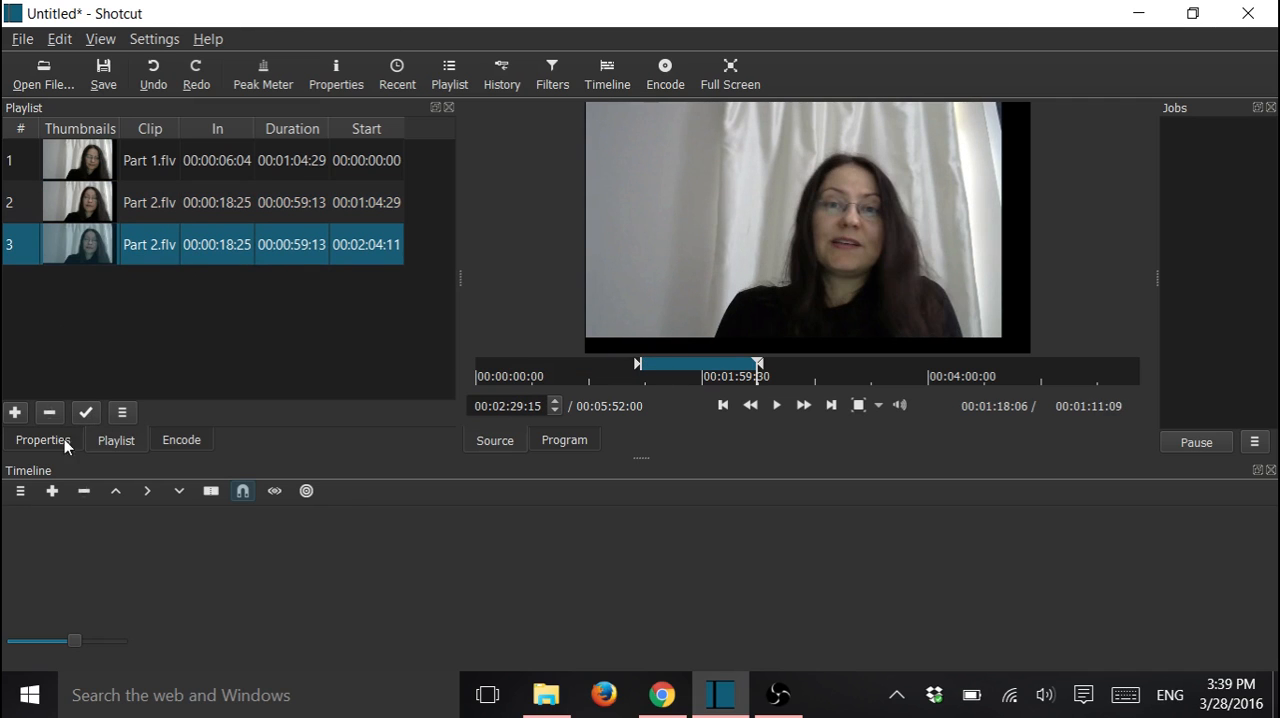
{"action": "left_click", "coordinate": [86, 412]}
Add a fourth playlist clip from Part 2, trimmed to start at 00:03:13:18 with a duration of 00:00:57:29
{"action": "left_click_drag", "start_coordinate": [90, 246], "coordinate": [185, 300]}
{"action": "right_click", "coordinate": [192, 283]}
{"action": "left_click", "coordinate": [246, 306]}
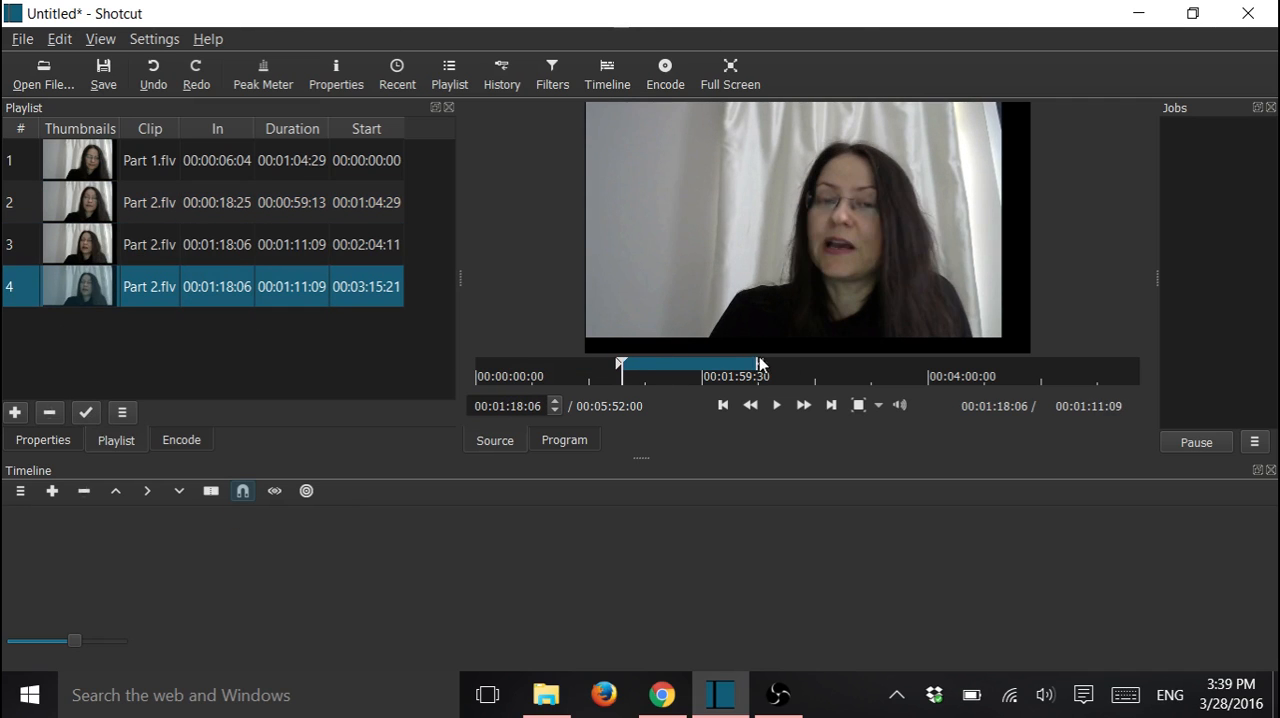
{"action": "left_click_drag", "start_coordinate": [759, 363], "coordinate": [953, 365]}
{"action": "left_click_drag", "start_coordinate": [621, 364], "coordinate": [846, 365]}
{"action": "left_click", "coordinate": [86, 412]}
Add a fifth playlist clip from Part 2, trimmed to start at 00:04:30:09 with a duration of 00:01:02:12
{"action": "left_click_drag", "start_coordinate": [82, 286], "coordinate": [147, 330]}
{"action": "double_click", "coordinate": [147, 329]}
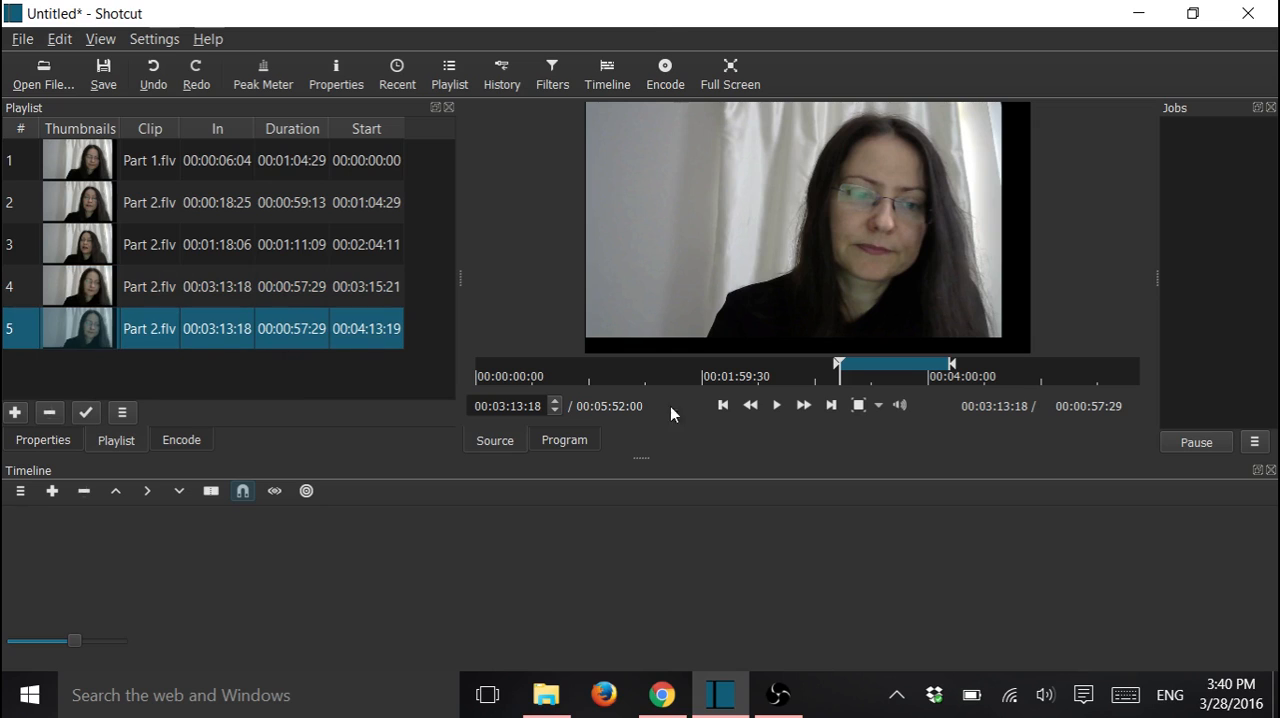
{"action": "left_click_drag", "start_coordinate": [952, 364], "coordinate": [1050, 364]}
{"action": "left_click_drag", "start_coordinate": [838, 364], "coordinate": [982, 364]}
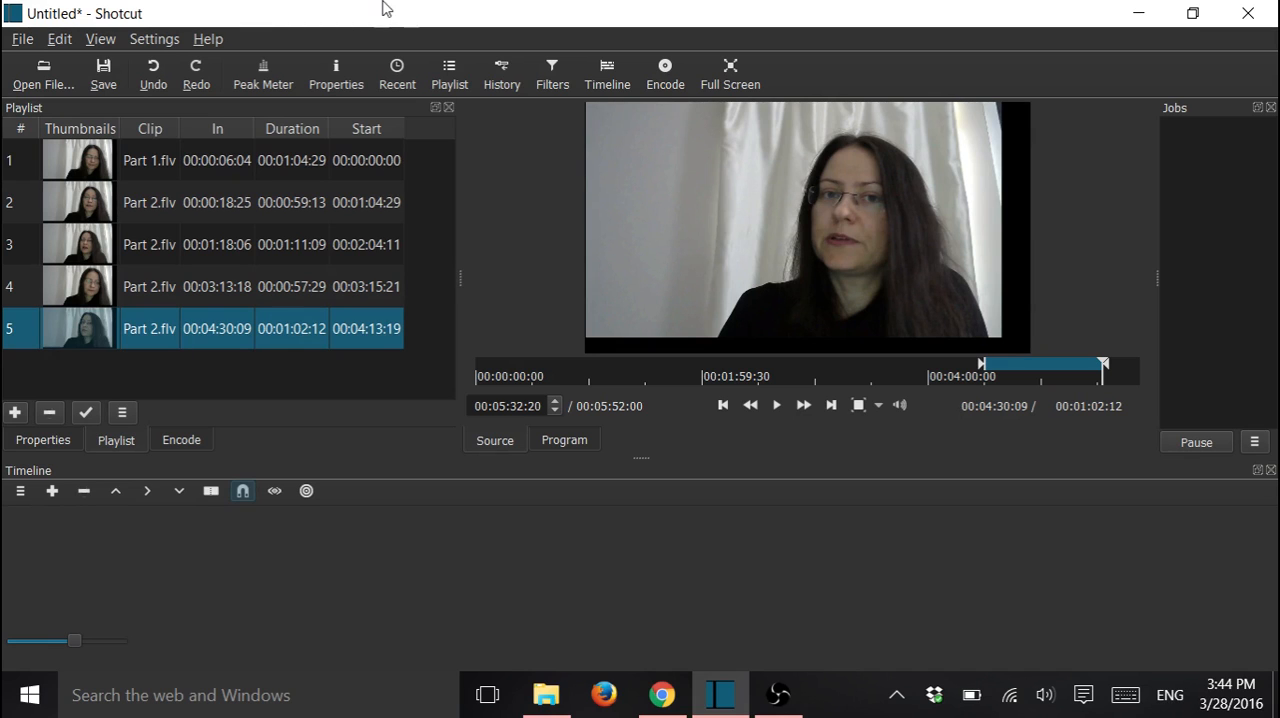
Save the project as Language Learning in the Language Learning folder under Videos
{"action": "left_click", "coordinate": [106, 76]}
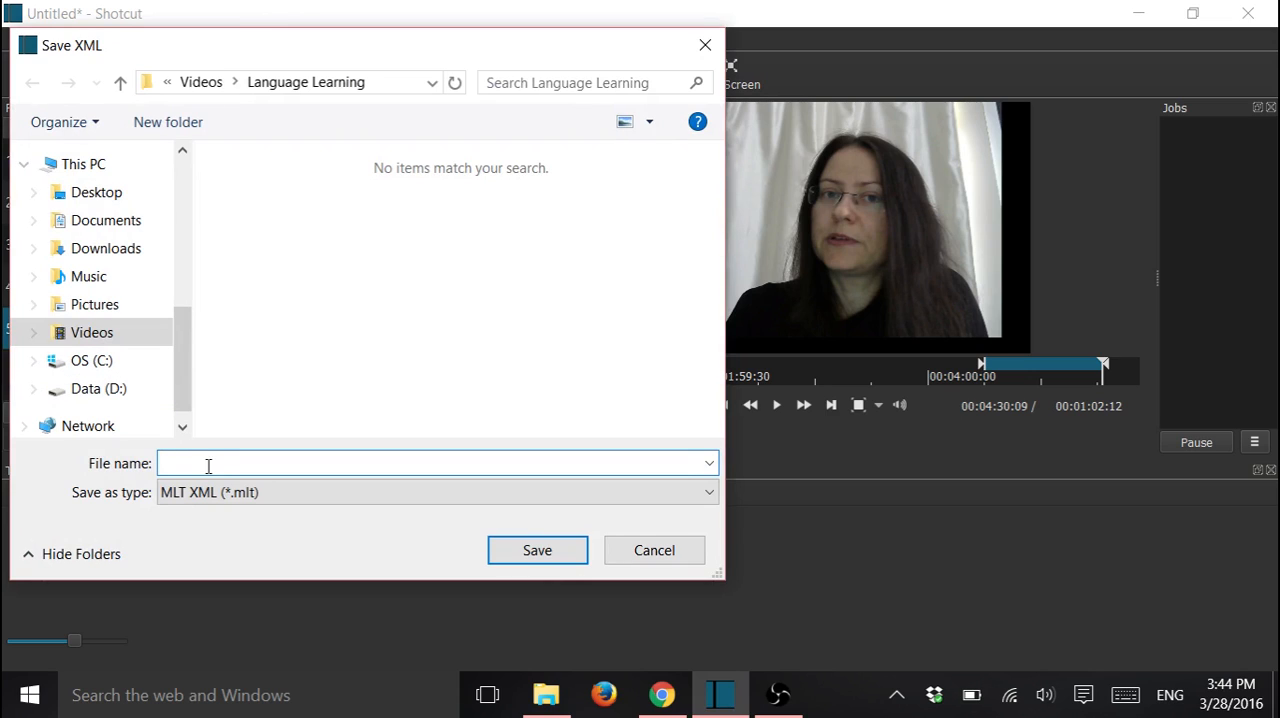
{"action": "type", "text": "Language"}
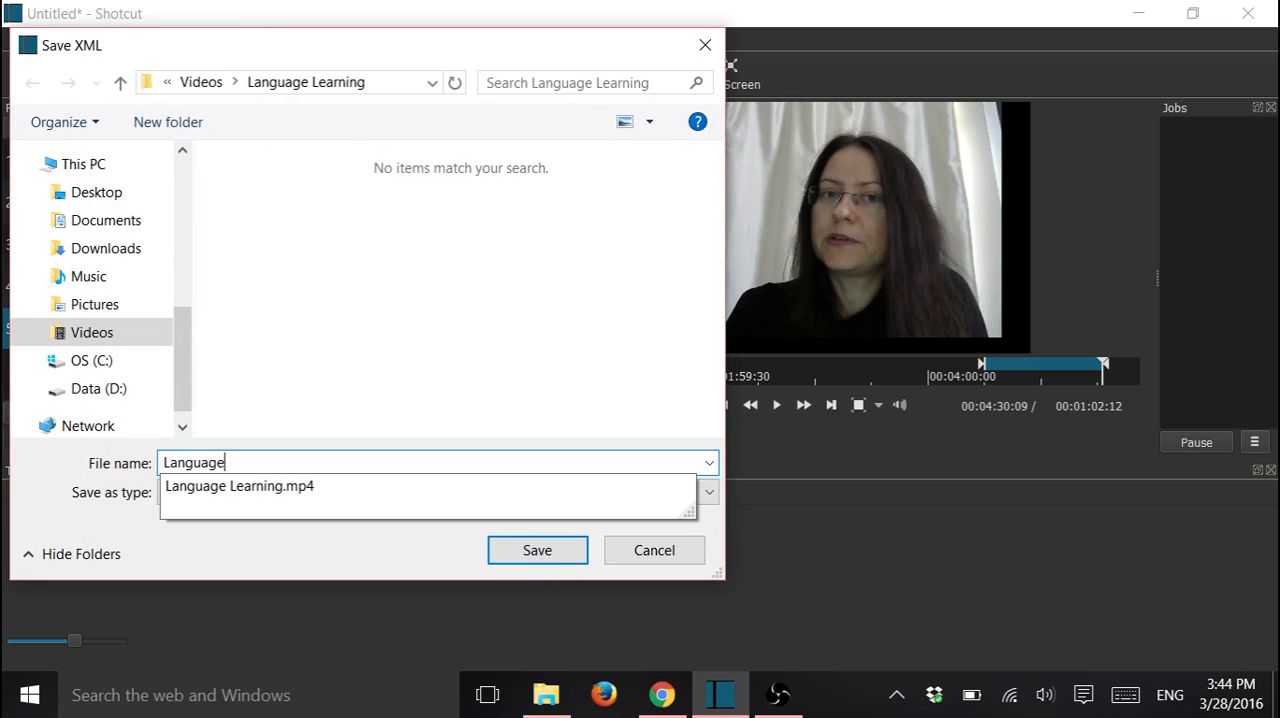
{"action": "type", "text": " Learning"}
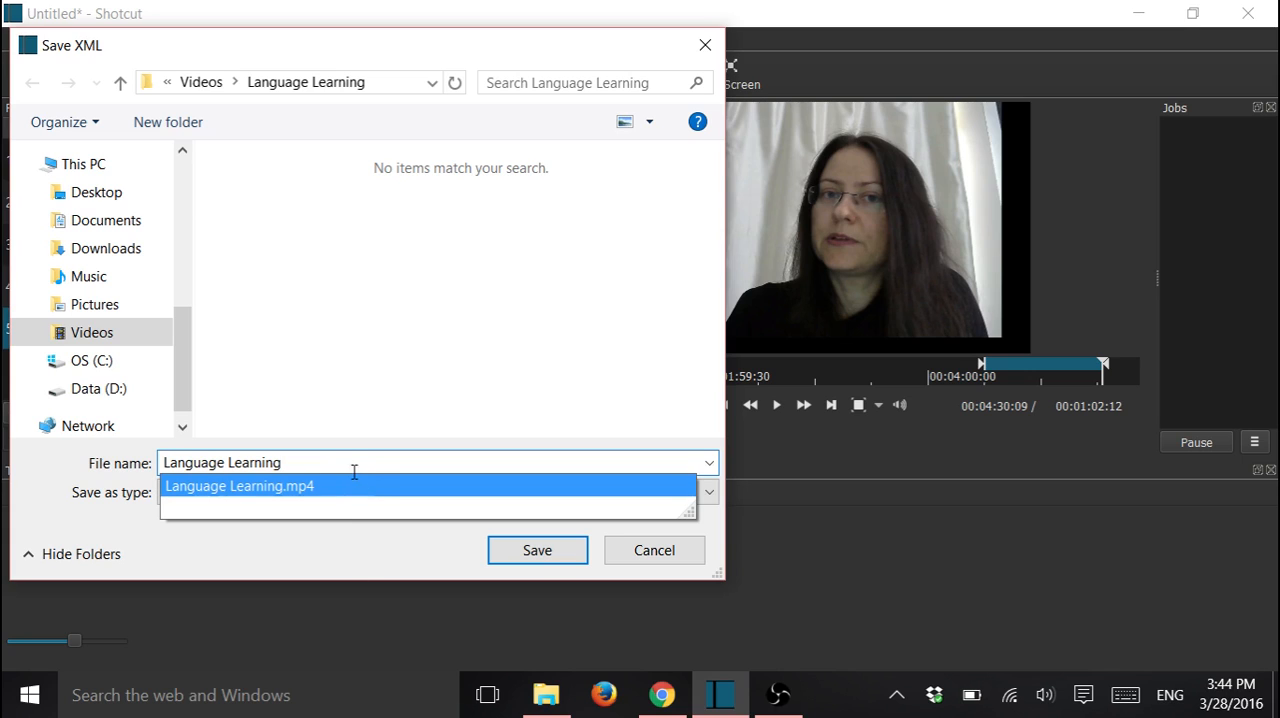
{"action": "left_click", "coordinate": [550, 550]}
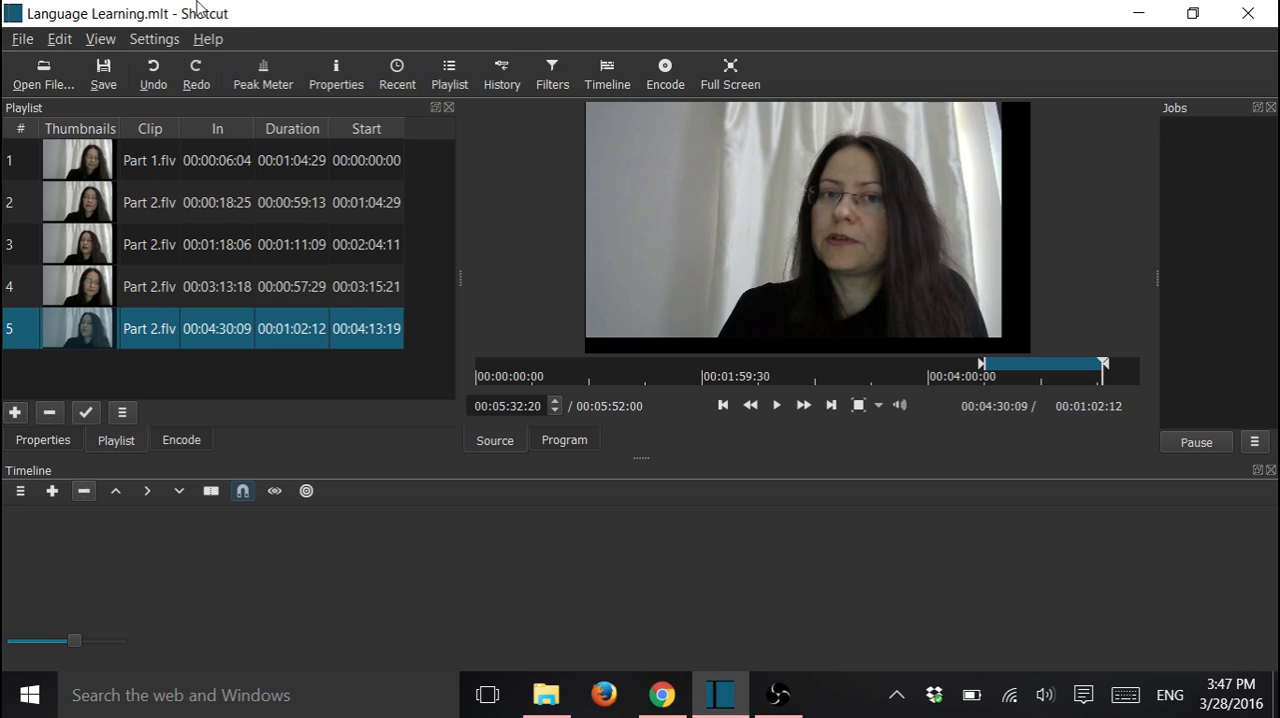
Place the first and second playlist clips in order on the timeline and remove the gap between them
{"action": "left_click_drag", "start_coordinate": [153, 160], "coordinate": [147, 563]}
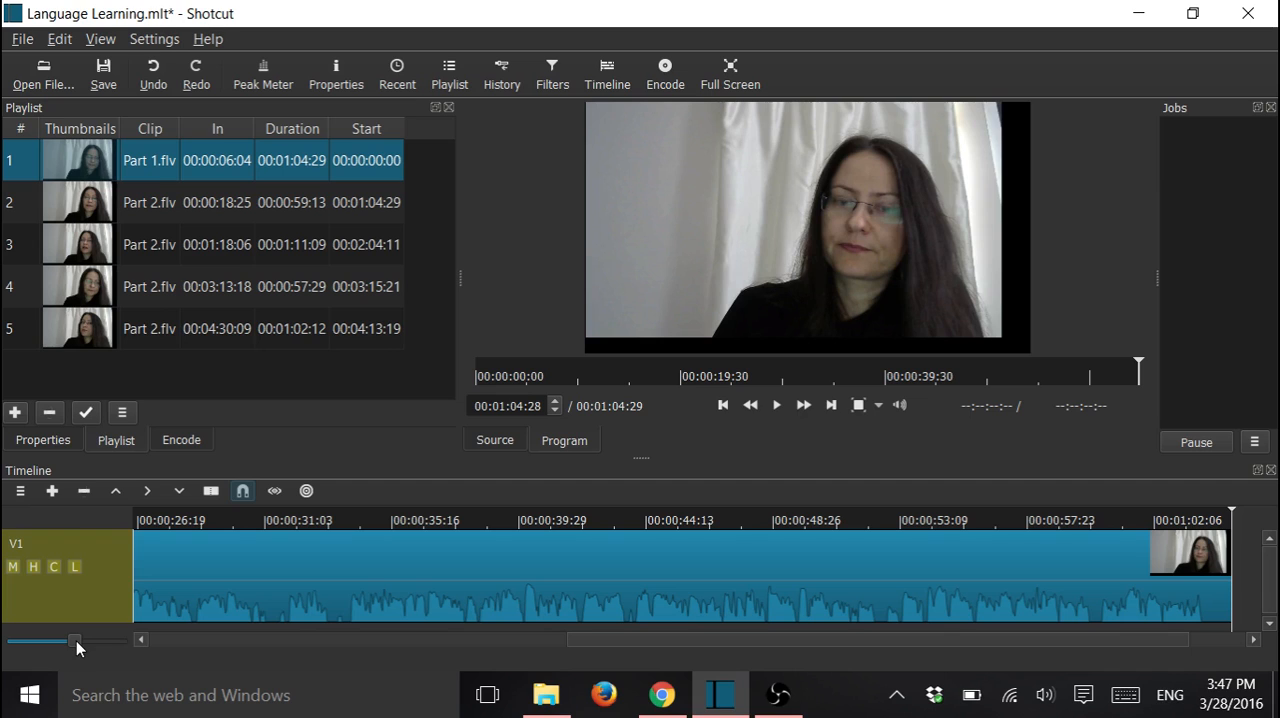
{"action": "left_click_drag", "start_coordinate": [72, 640], "coordinate": [43, 638]}
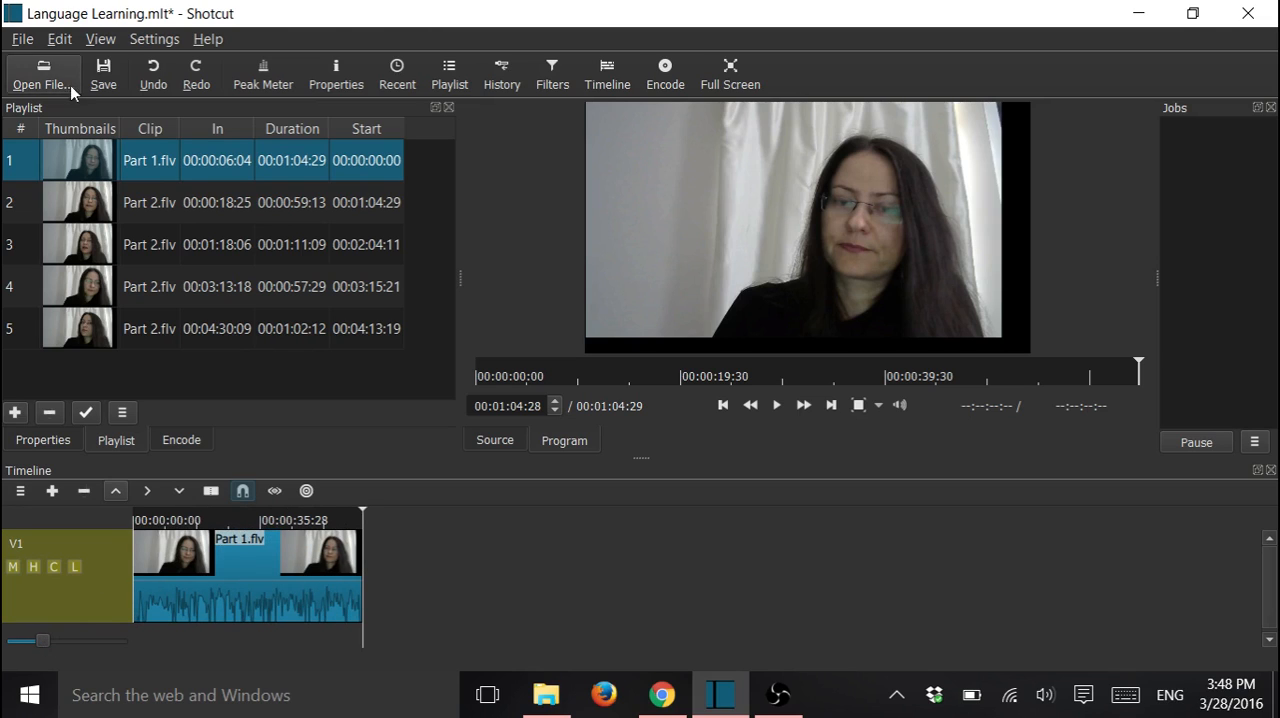
{"action": "left_click", "coordinate": [144, 207]}
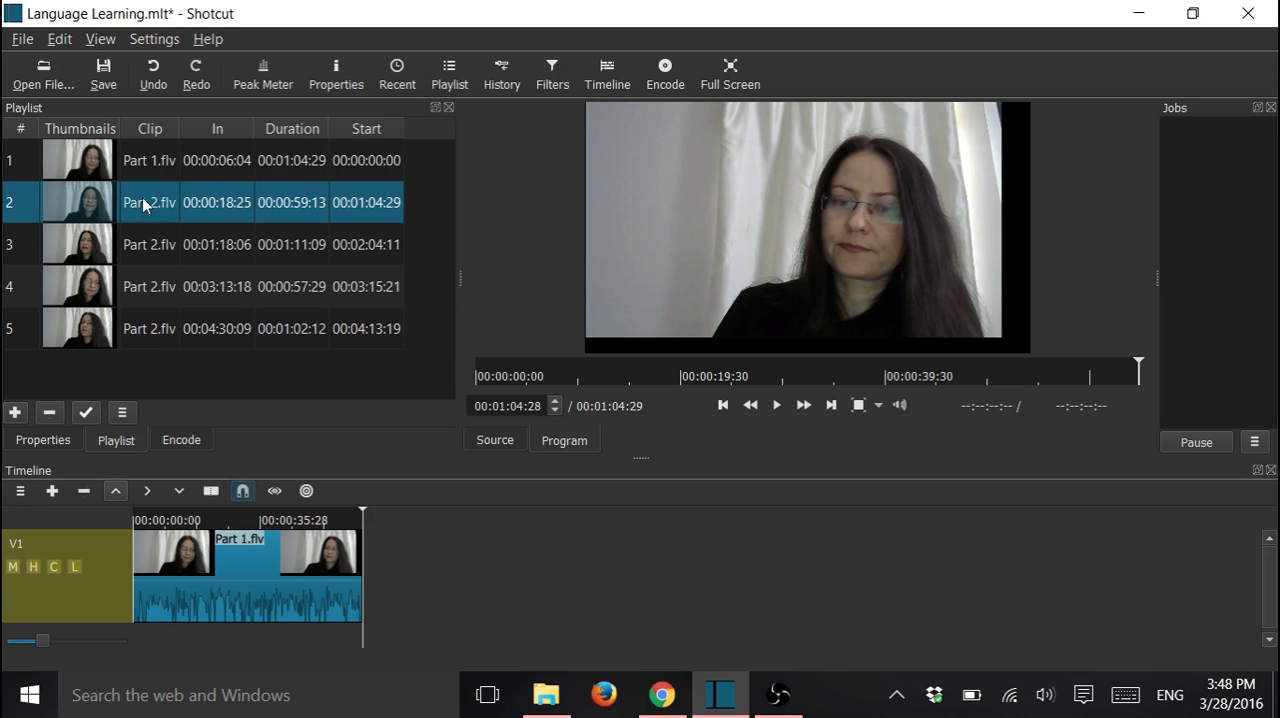
{"action": "left_click_drag", "start_coordinate": [143, 205], "coordinate": [515, 560]}
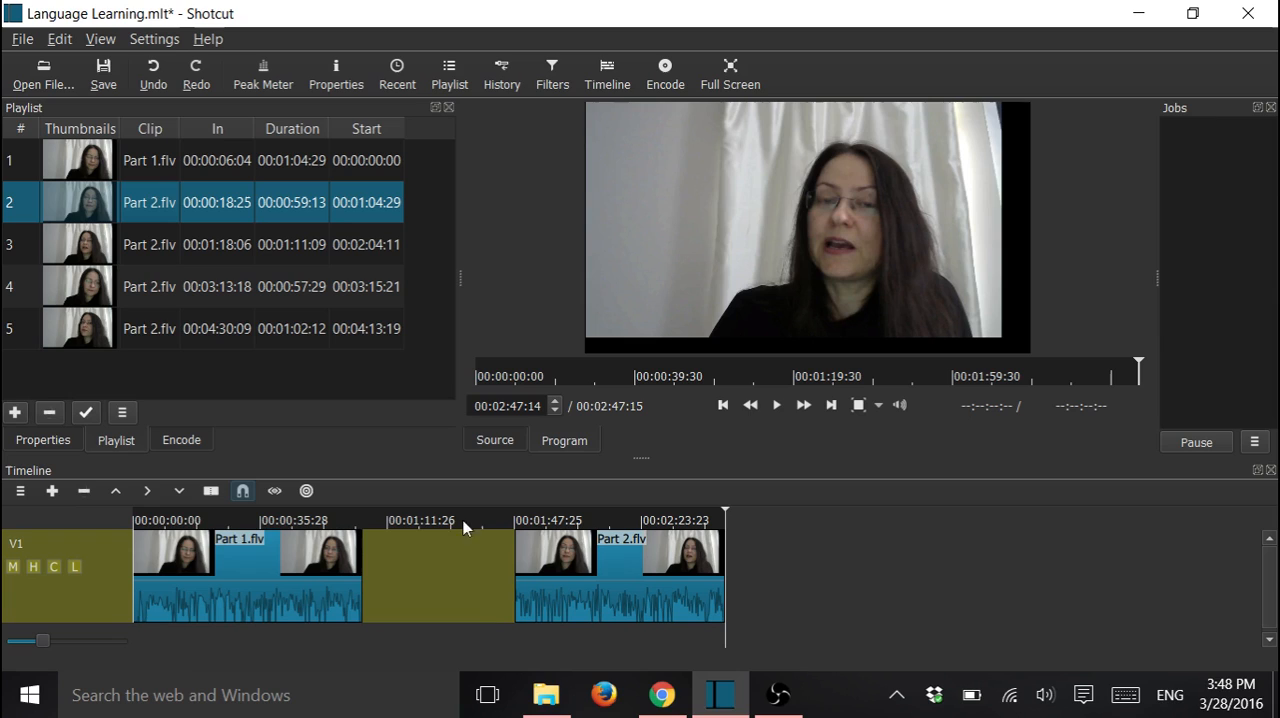
{"action": "right_click", "coordinate": [444, 568]}
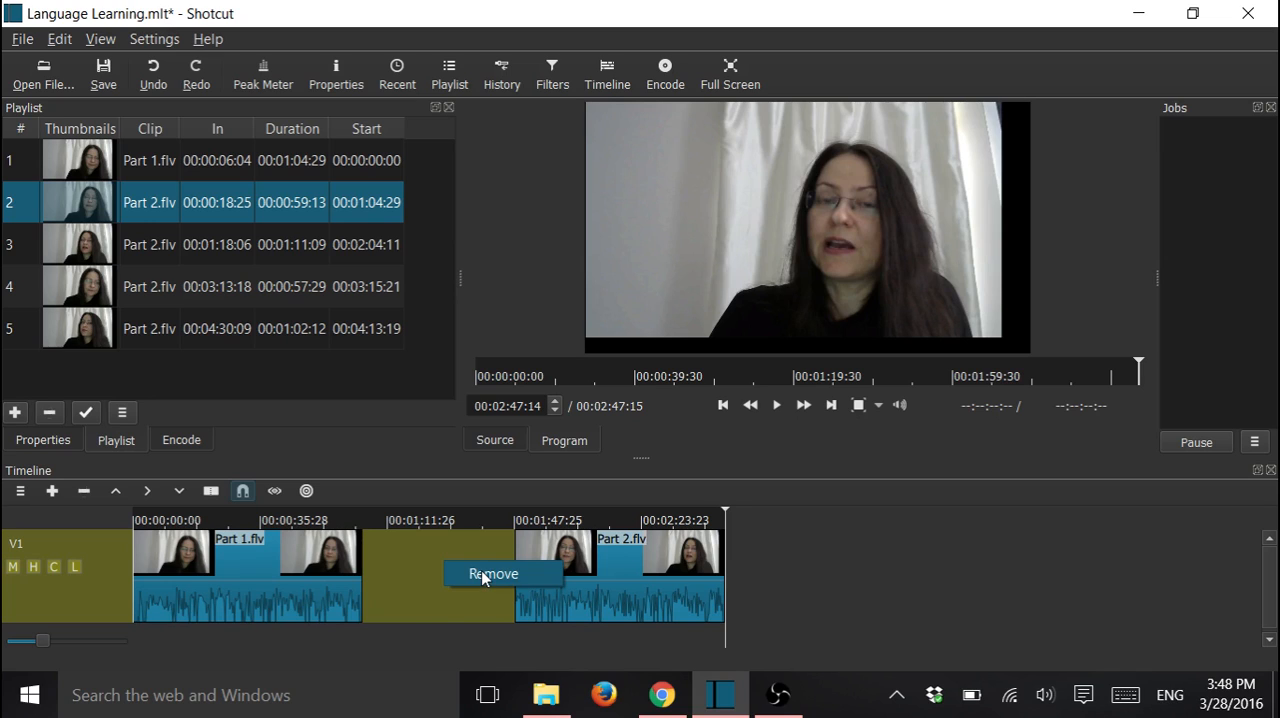
{"action": "left_click", "coordinate": [483, 577]}
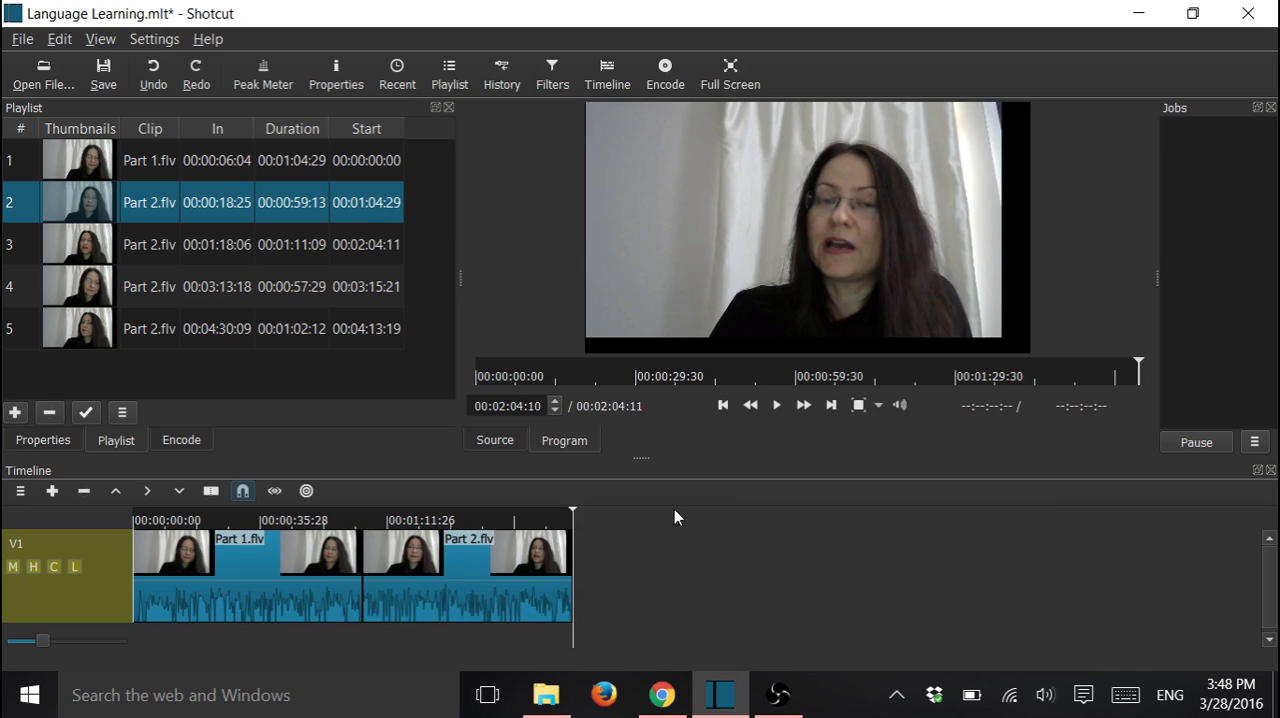
Place the third playlist clip at the end of the timeline and remove the gap before it
{"action": "left_click", "coordinate": [141, 247]}
{"action": "left_click_drag", "start_coordinate": [141, 247], "coordinate": [738, 568]}
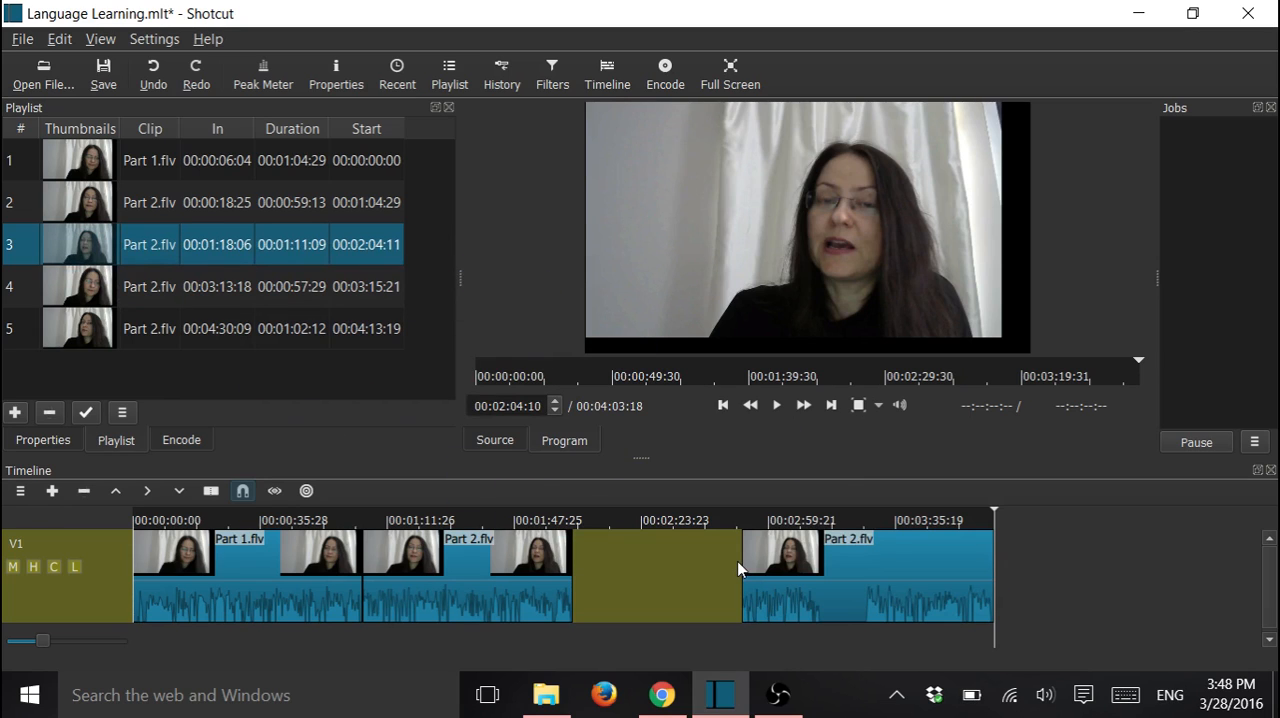
{"action": "right_click", "coordinate": [628, 568]}
{"action": "left_click", "coordinate": [680, 581]}
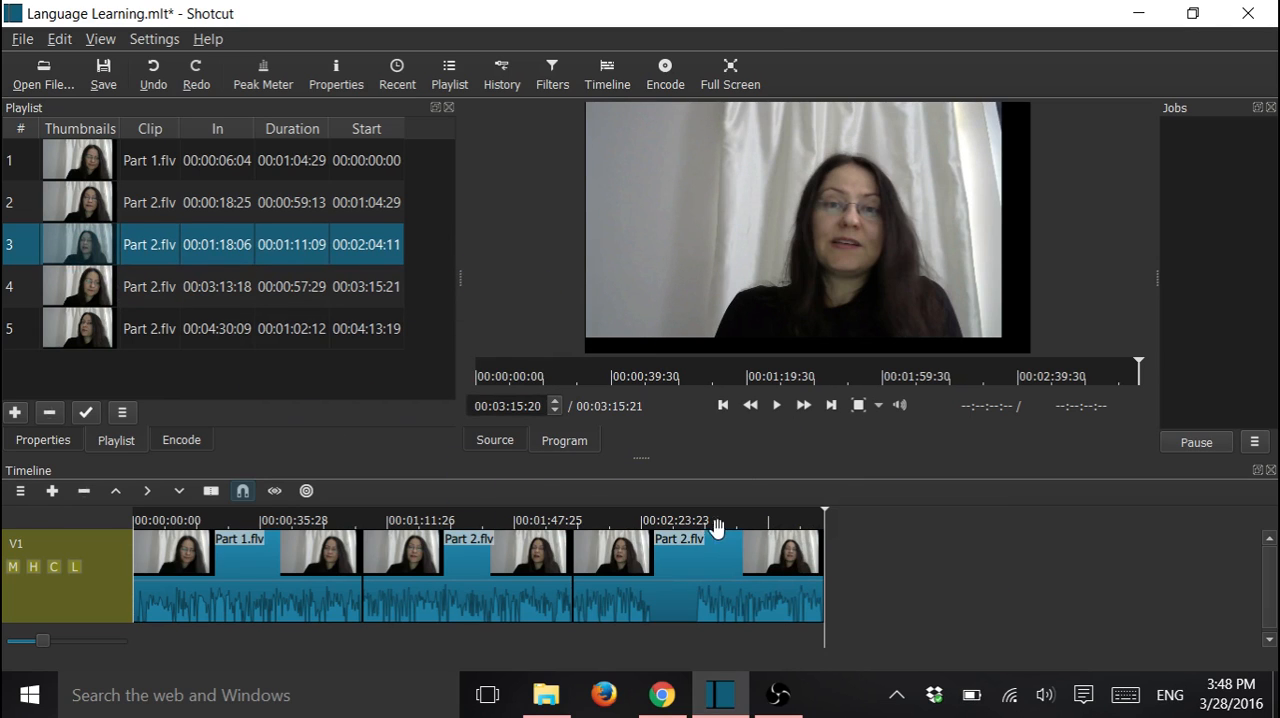
Place the fourth playlist clip after the third on the timeline and remove the gap before it
{"action": "left_click_drag", "start_coordinate": [140, 290], "coordinate": [970, 572]}
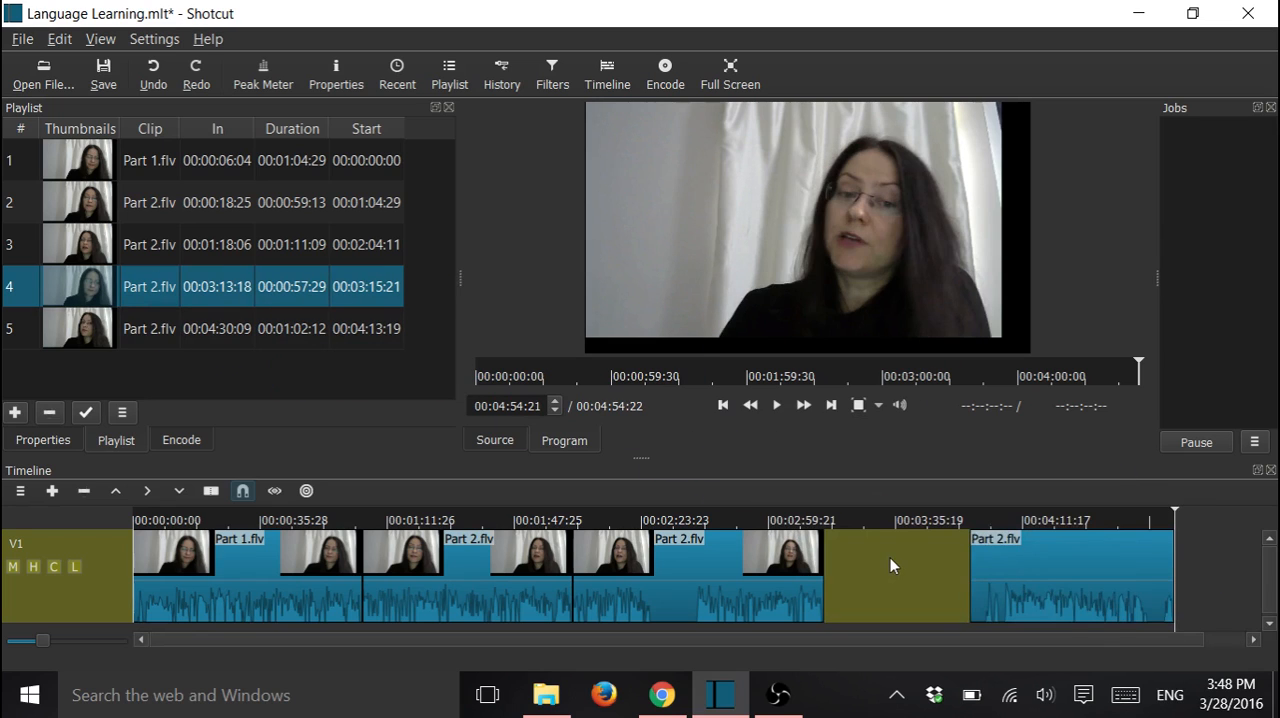
{"action": "right_click", "coordinate": [890, 557]}
{"action": "left_click", "coordinate": [931, 573]}
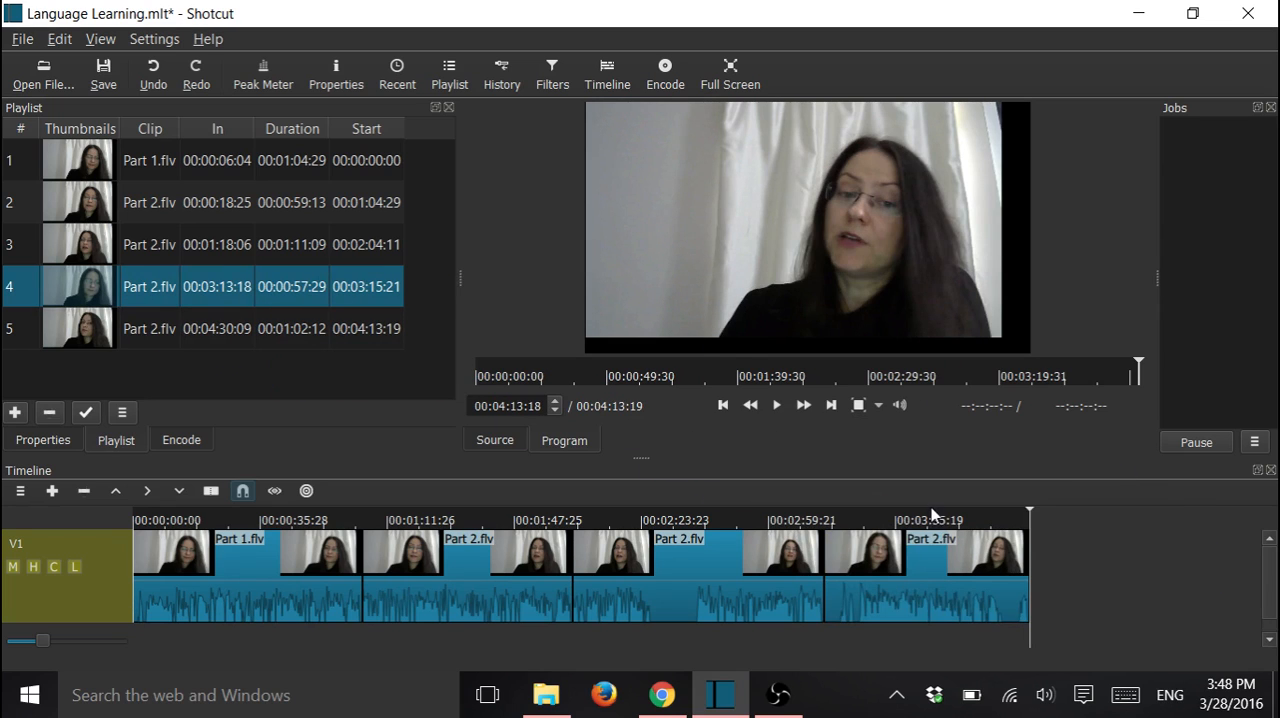
Place the fifth playlist clip after the fourth on the timeline and remove the gap before it
{"action": "left_click_drag", "start_coordinate": [116, 346], "coordinate": [1188, 543]}
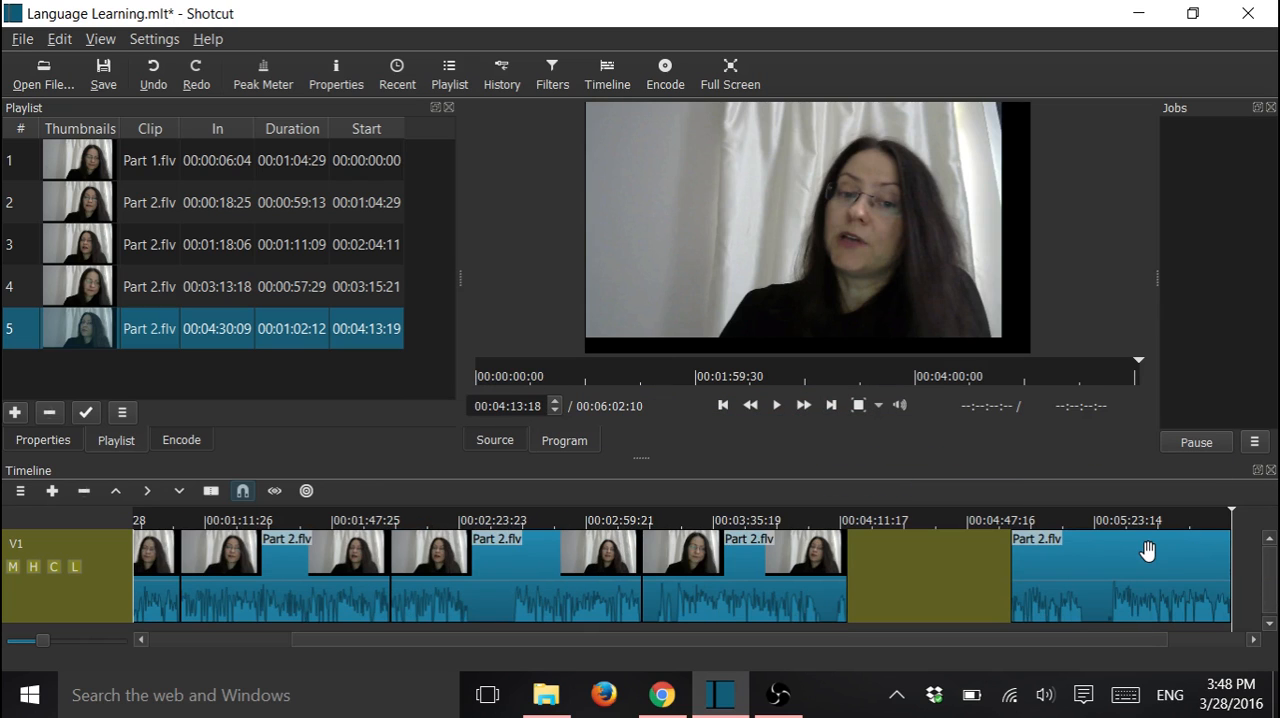
{"action": "right_click", "coordinate": [969, 581]}
{"action": "left_click", "coordinate": [972, 586]}
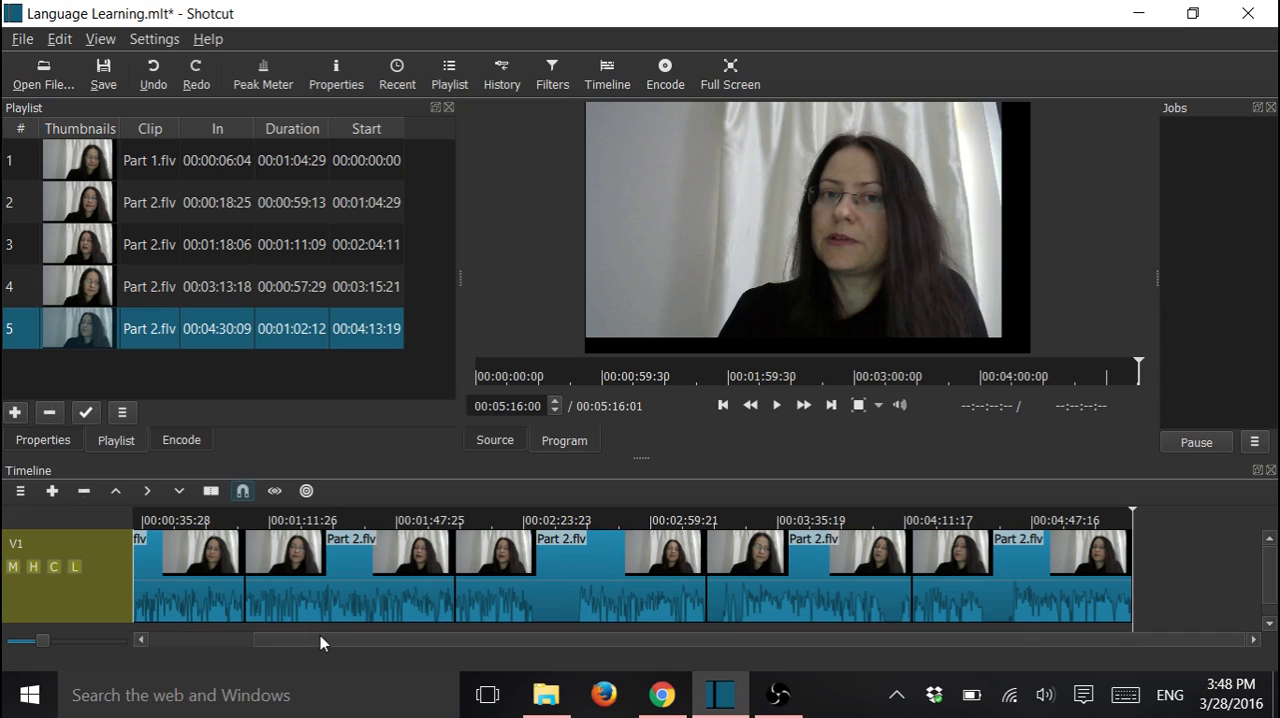
{"action": "left_click_drag", "start_coordinate": [320, 636], "coordinate": [173, 638]}
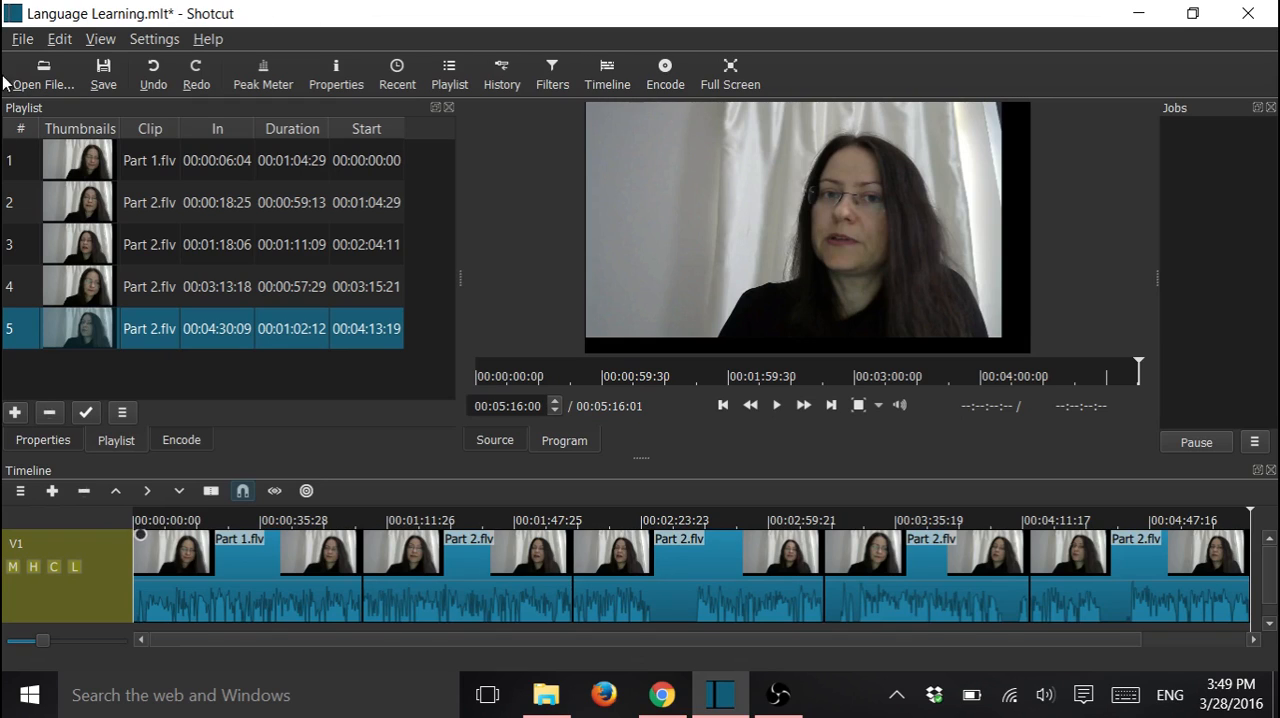
Add a second video track to the timeline above the track holding the clips
{"action": "left_click", "coordinate": [18, 490]}
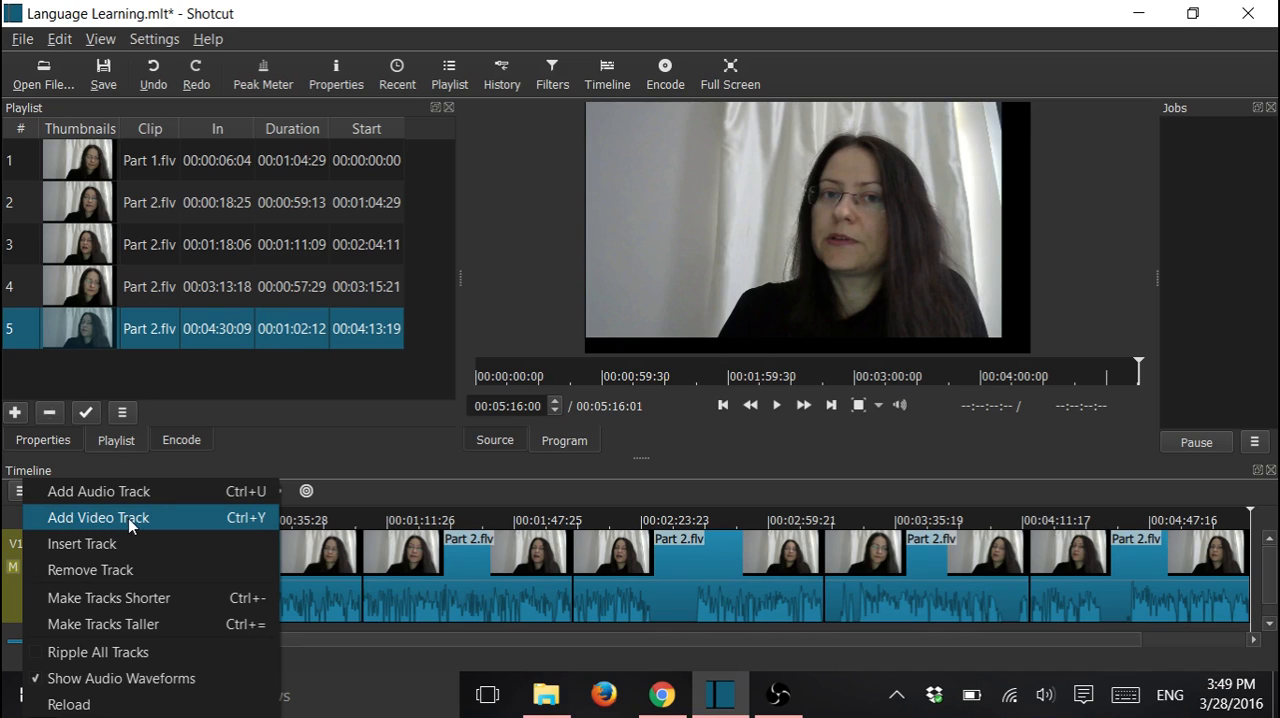
{"action": "left_click", "coordinate": [128, 518]}
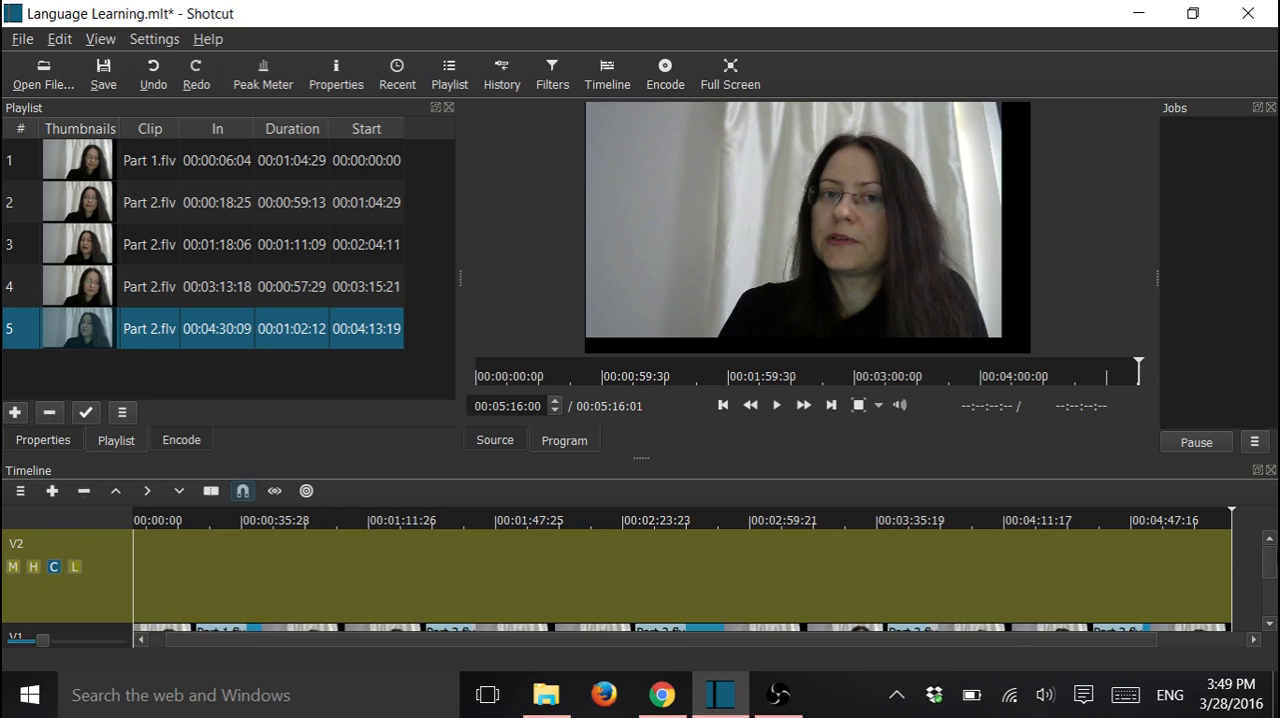
{"action": "scroll", "coordinate": [1272, 561], "scroll_direction": "down", "scroll_amount": 2}
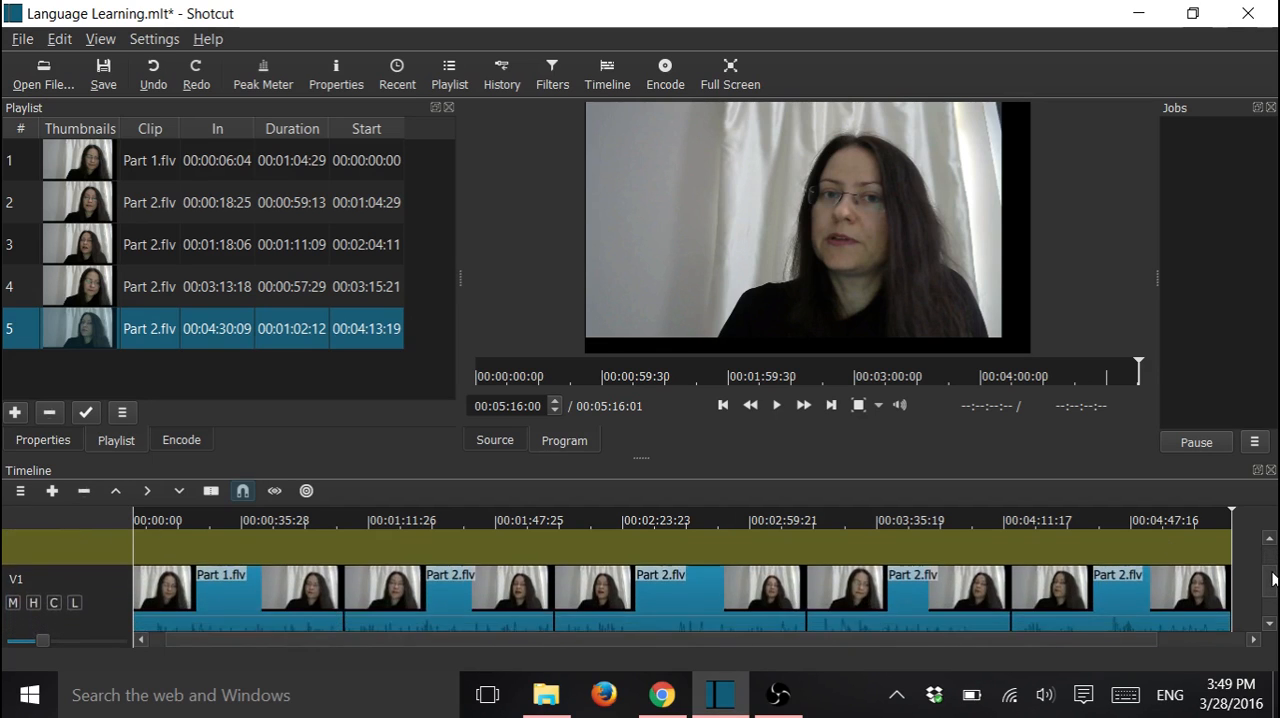
{"action": "left_click_drag", "start_coordinate": [1273, 563], "coordinate": [1272, 560]}
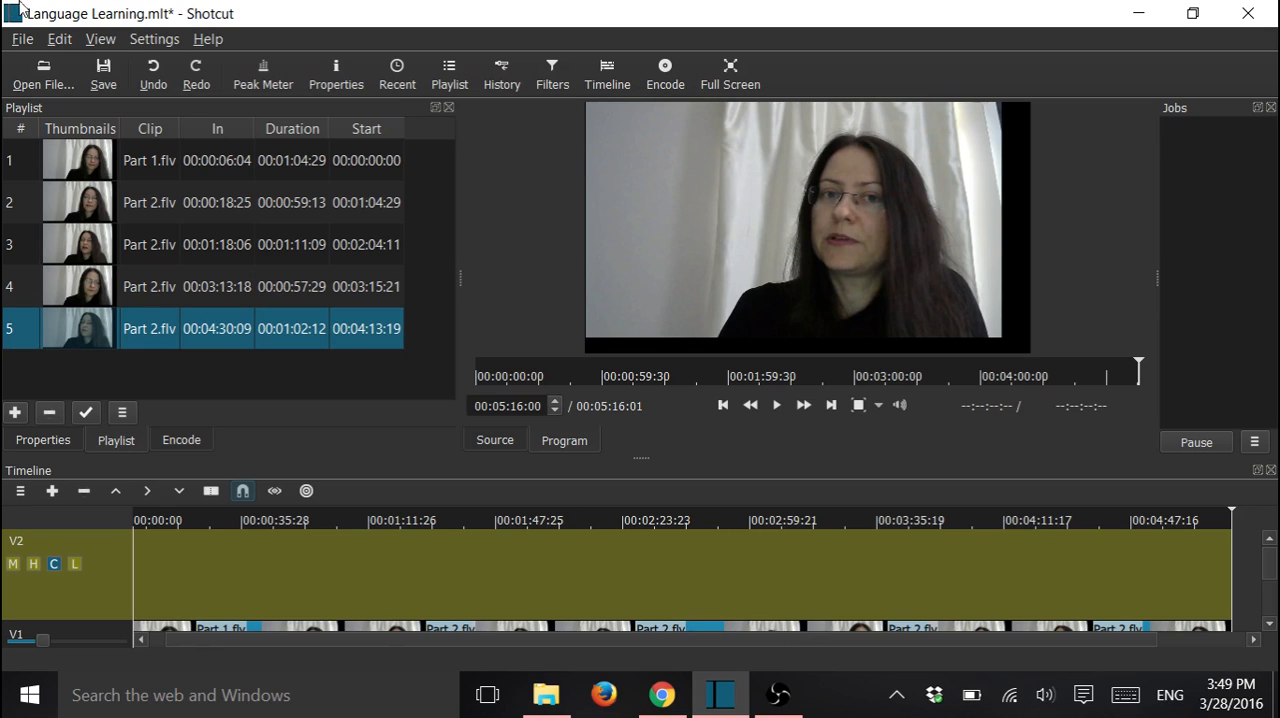
Open the desktop's Slides folder beside the restored editor window and add Slide 1 to the end of the playlist
{"action": "left_click", "coordinate": [1193, 12]}
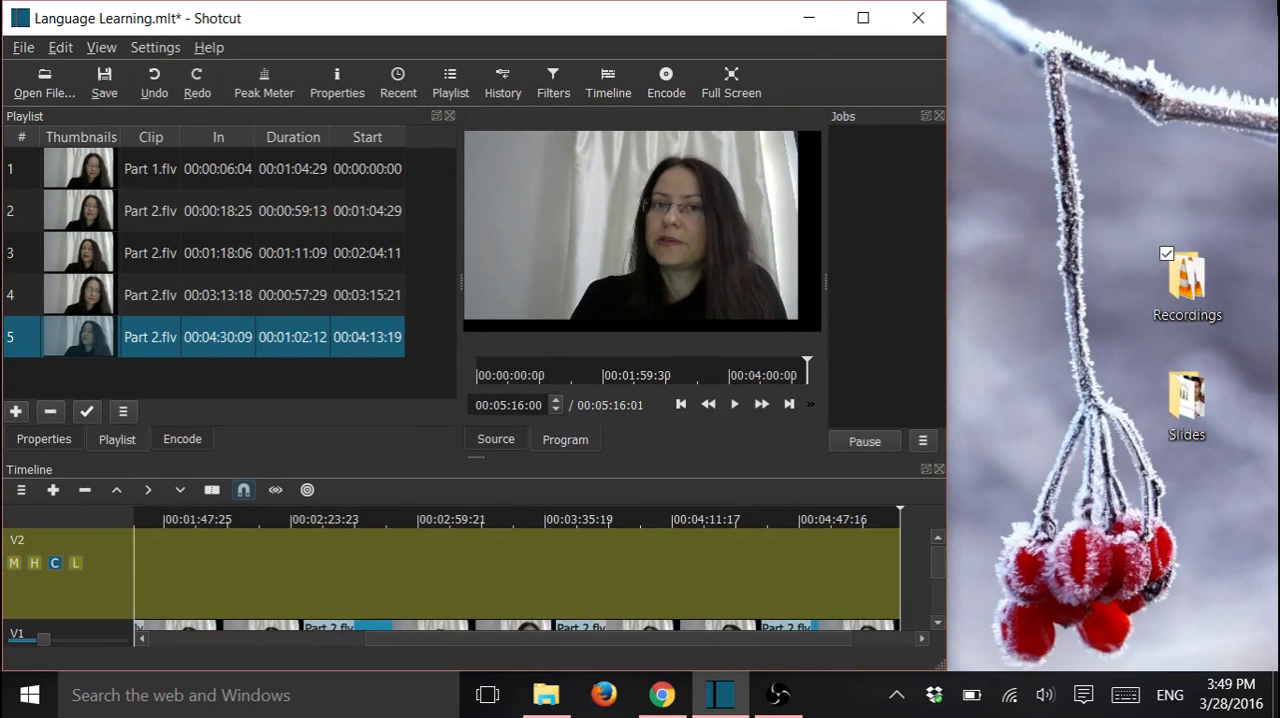
{"action": "double_click", "coordinate": [1193, 403]}
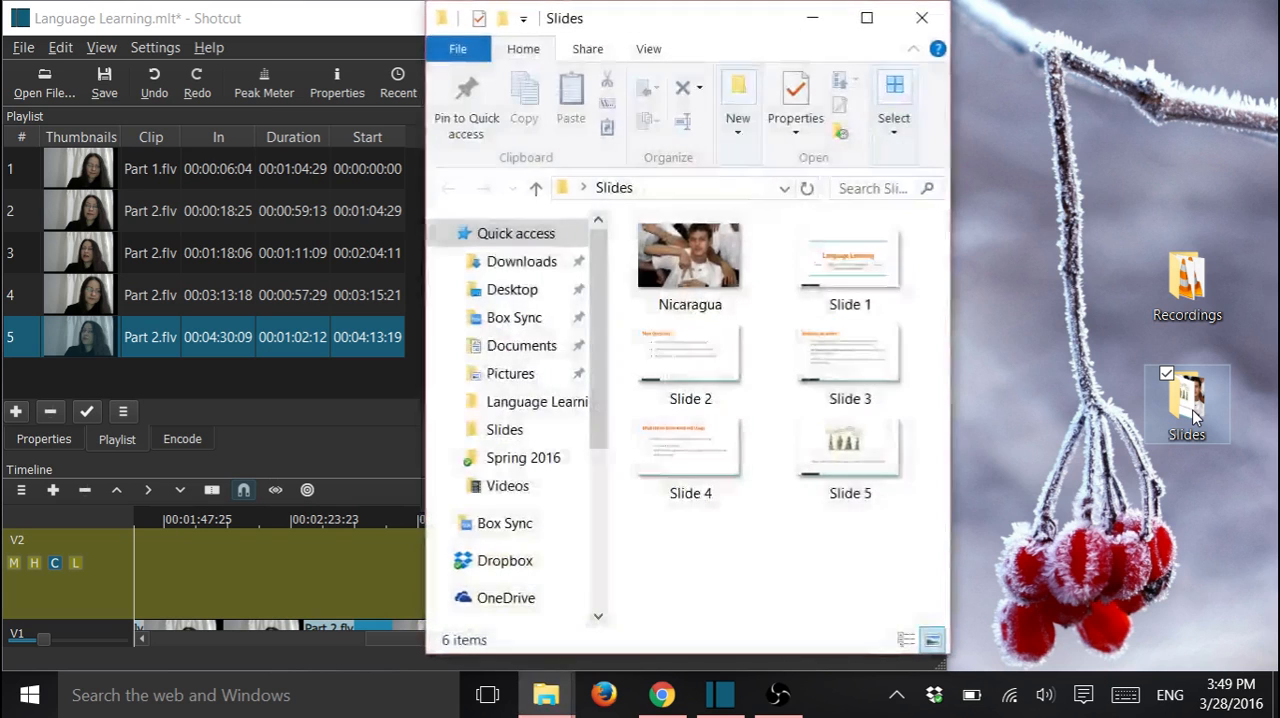
{"action": "left_click_drag", "start_coordinate": [705, 31], "coordinate": [994, 37]}
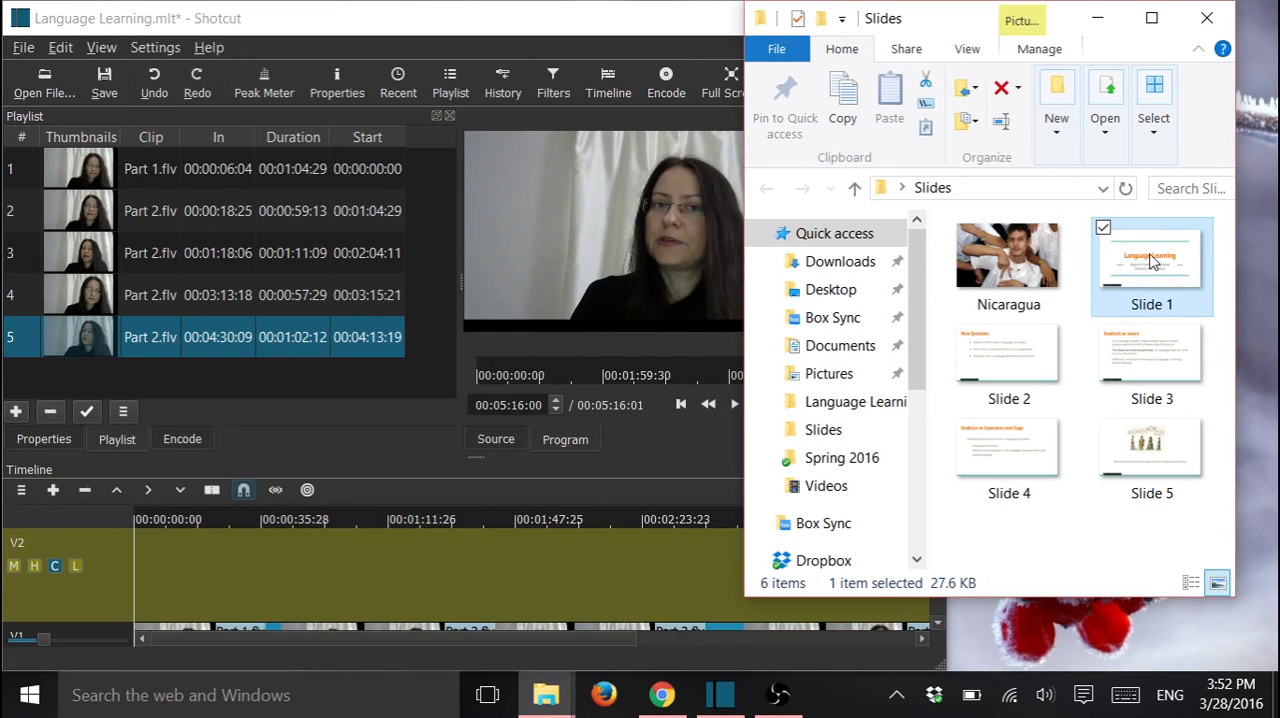
{"action": "left_click_drag", "start_coordinate": [1155, 265], "coordinate": [73, 384]}
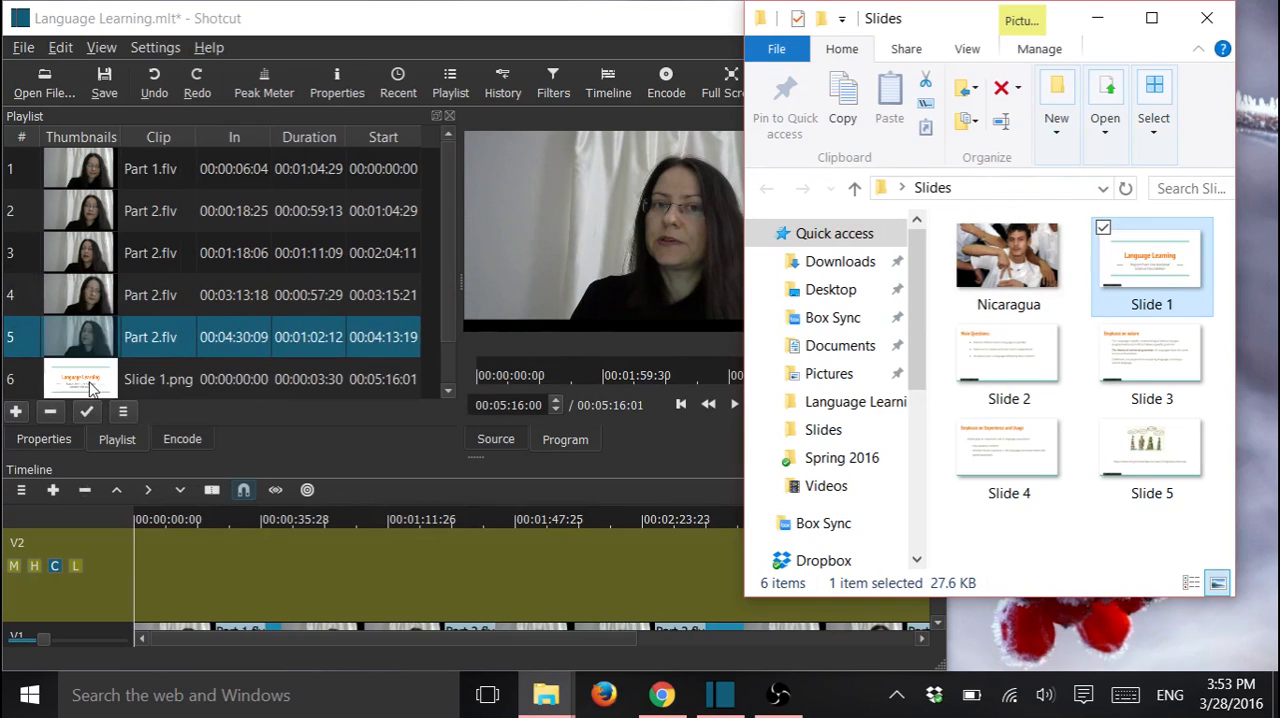
{"action": "left_click", "coordinate": [448, 262]}
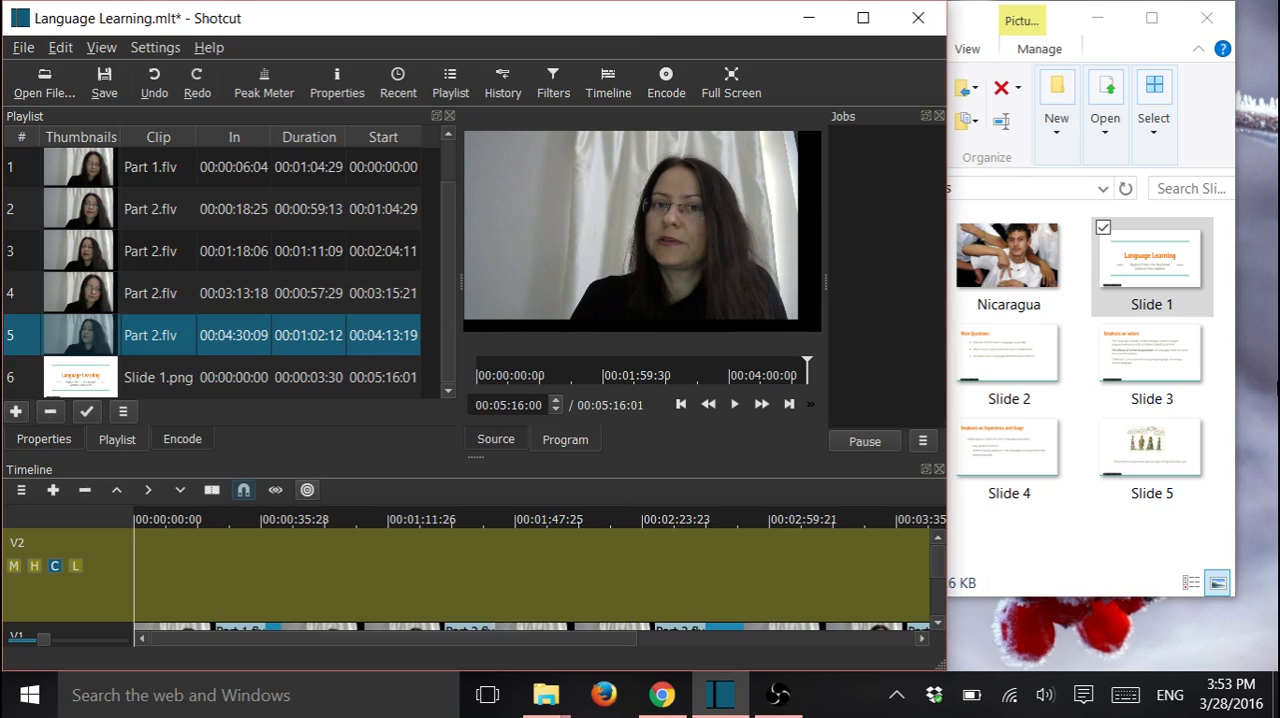
Add Slide 2, Slide 3, Slide 4, Slide 5 and the Nicaragua image from the Slides folder to the playlist
{"action": "left_click_drag", "start_coordinate": [1040, 346], "coordinate": [210, 393]}
{"action": "left_click_drag", "start_coordinate": [1158, 348], "coordinate": [170, 393]}
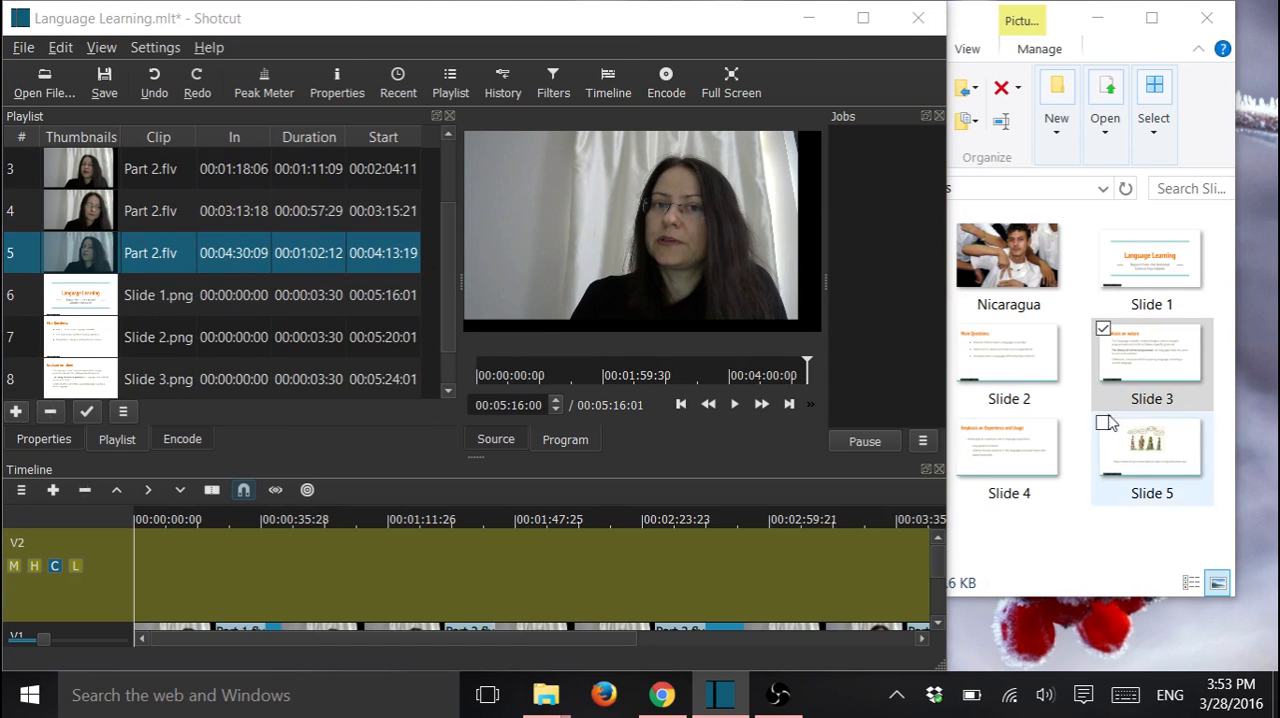
{"action": "left_click_drag", "start_coordinate": [1006, 457], "coordinate": [130, 378]}
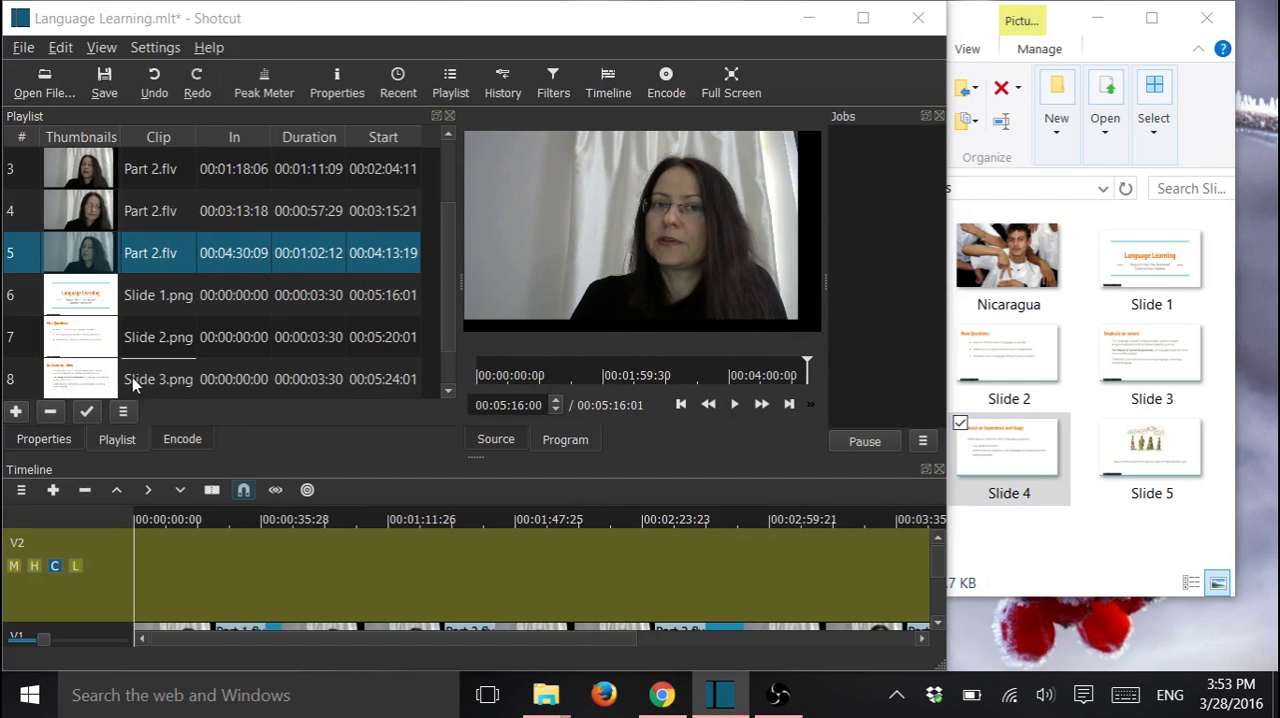
{"action": "left_click_drag", "start_coordinate": [1147, 470], "coordinate": [93, 389]}
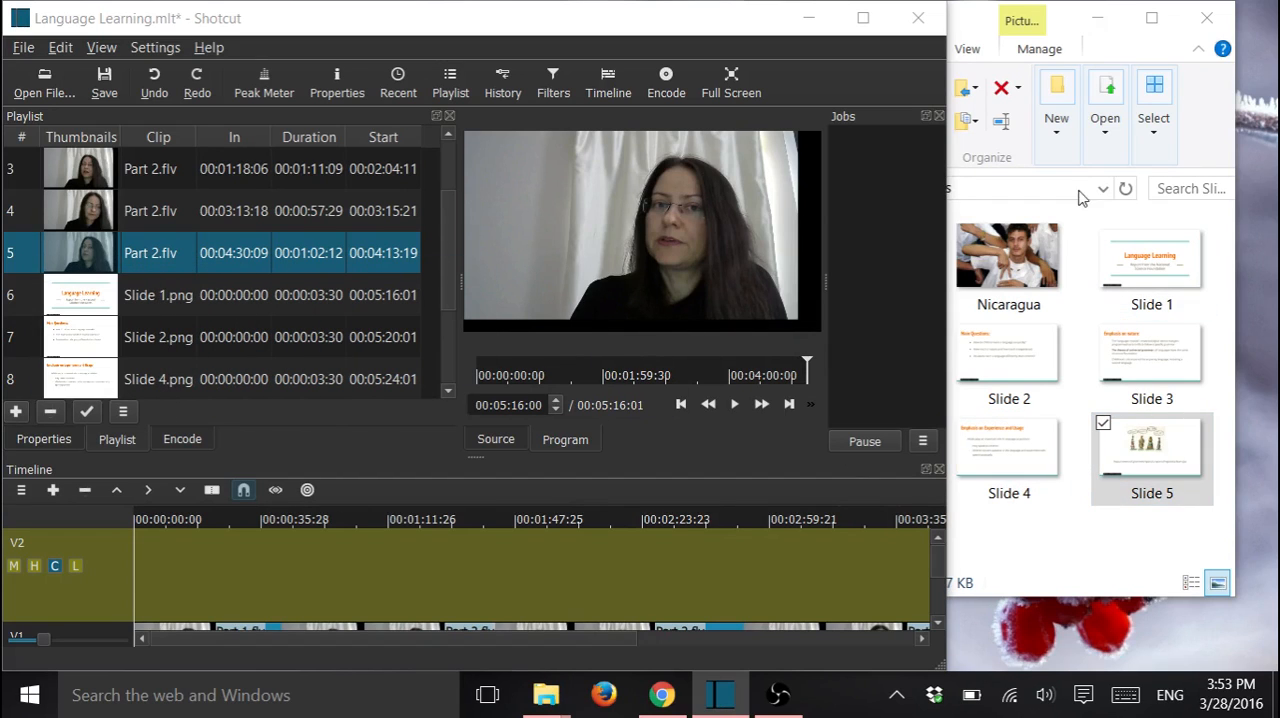
{"action": "left_click_drag", "start_coordinate": [1030, 262], "coordinate": [108, 386]}
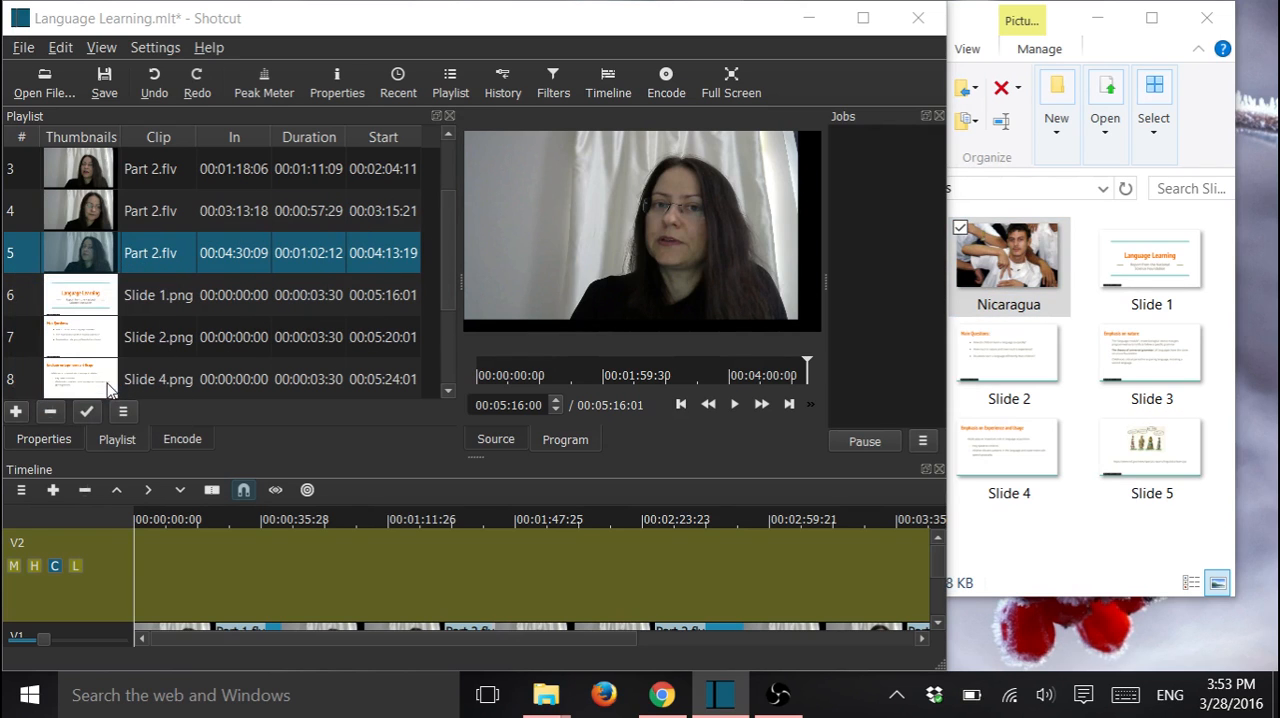
{"action": "left_click_drag", "start_coordinate": [450, 220], "coordinate": [444, 293]}
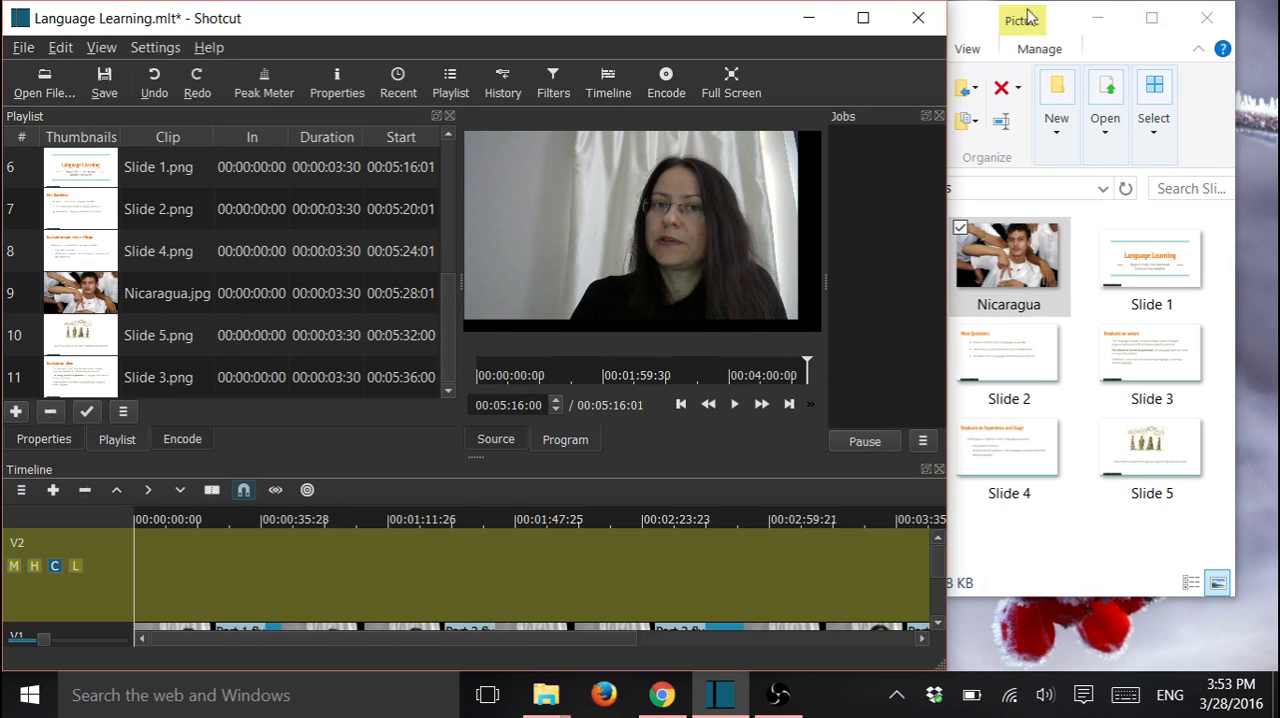
Close the Slides folder and maximize the editor window
{"action": "left_click", "coordinate": [968, 20]}
{"action": "left_click", "coordinate": [1207, 18]}
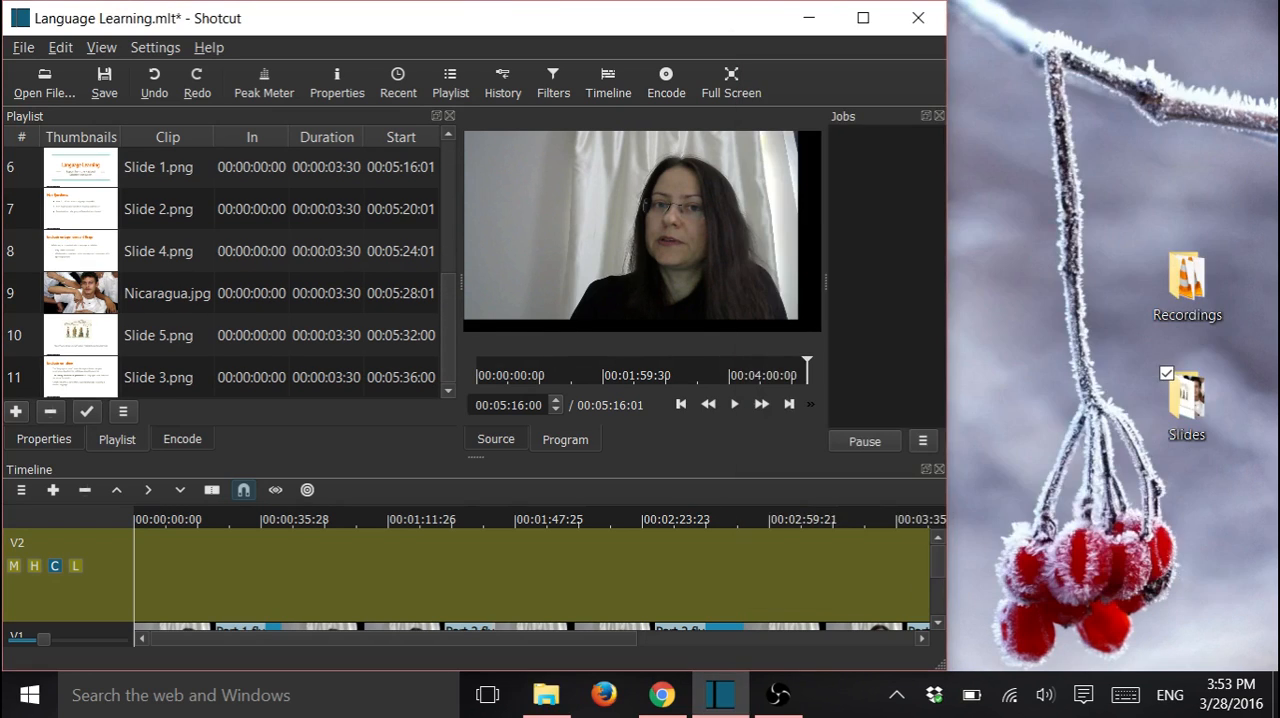
{"action": "left_click", "coordinate": [863, 19]}
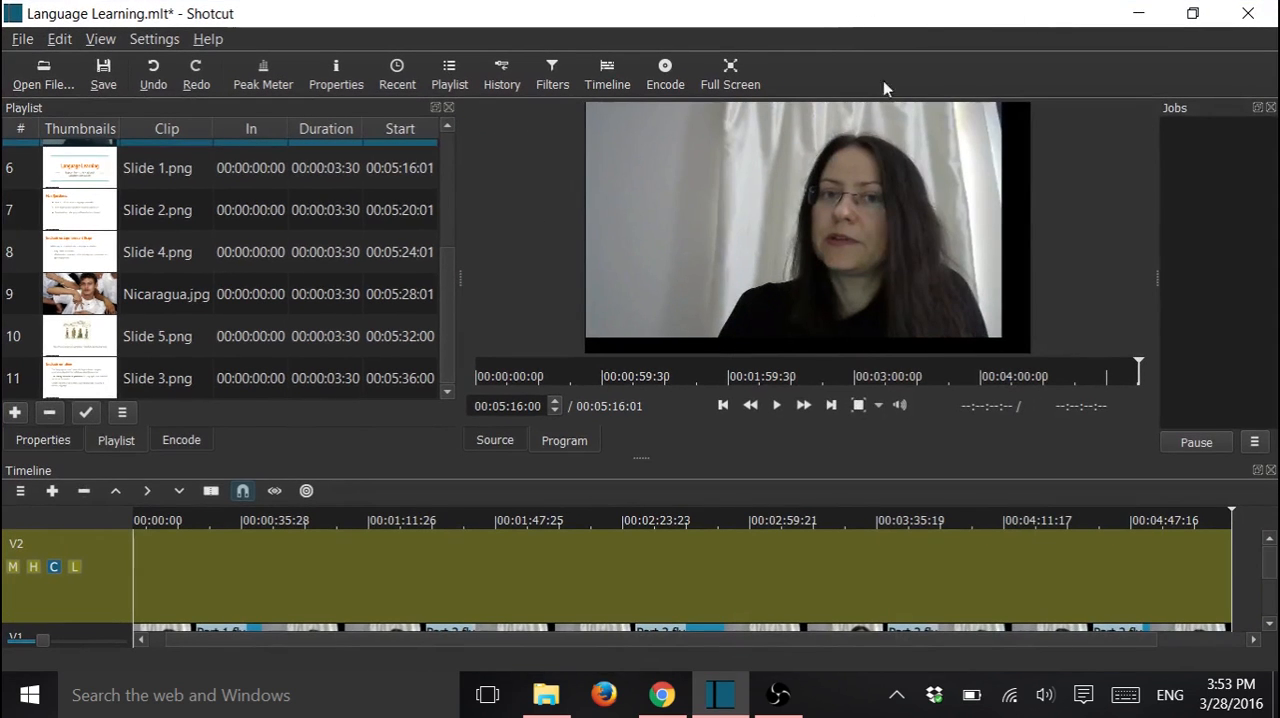
Place Slide 1 from the playlist on track V2, aligned with the very start of the timeline
{"action": "left_click_drag", "start_coordinate": [447, 336], "coordinate": [446, 291]}
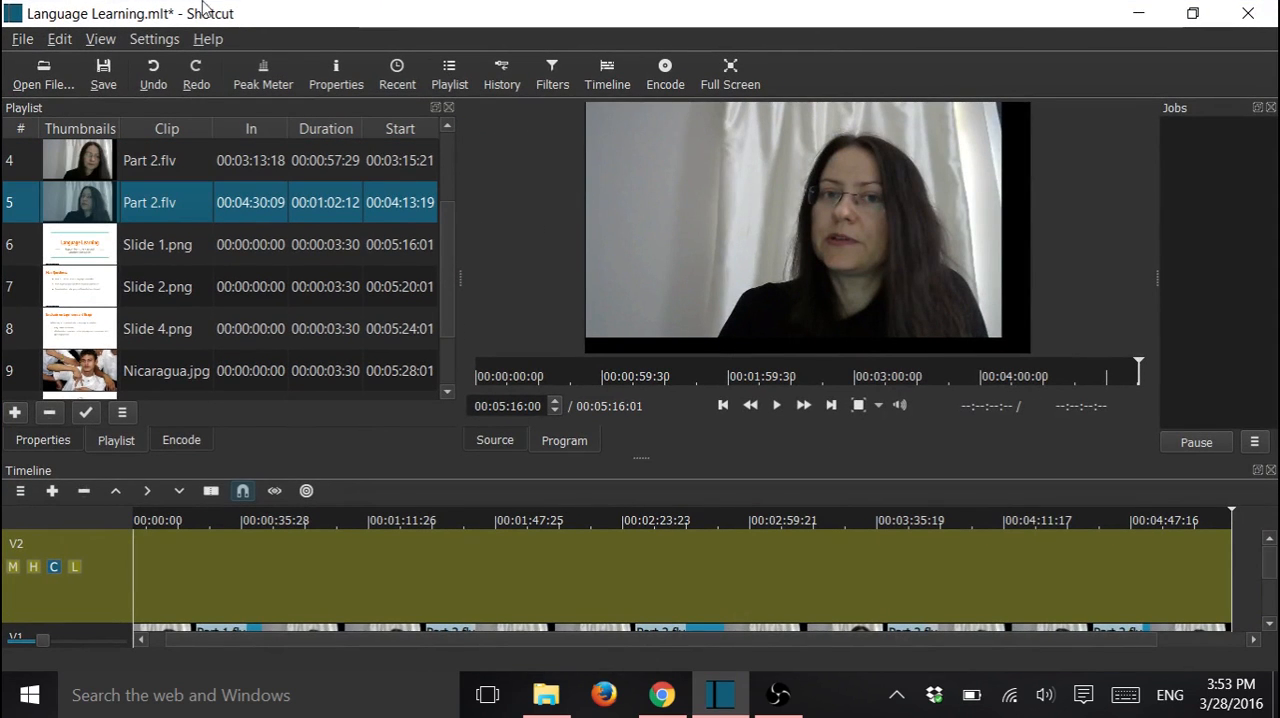
{"action": "left_click_drag", "start_coordinate": [241, 643], "coordinate": [170, 642]}
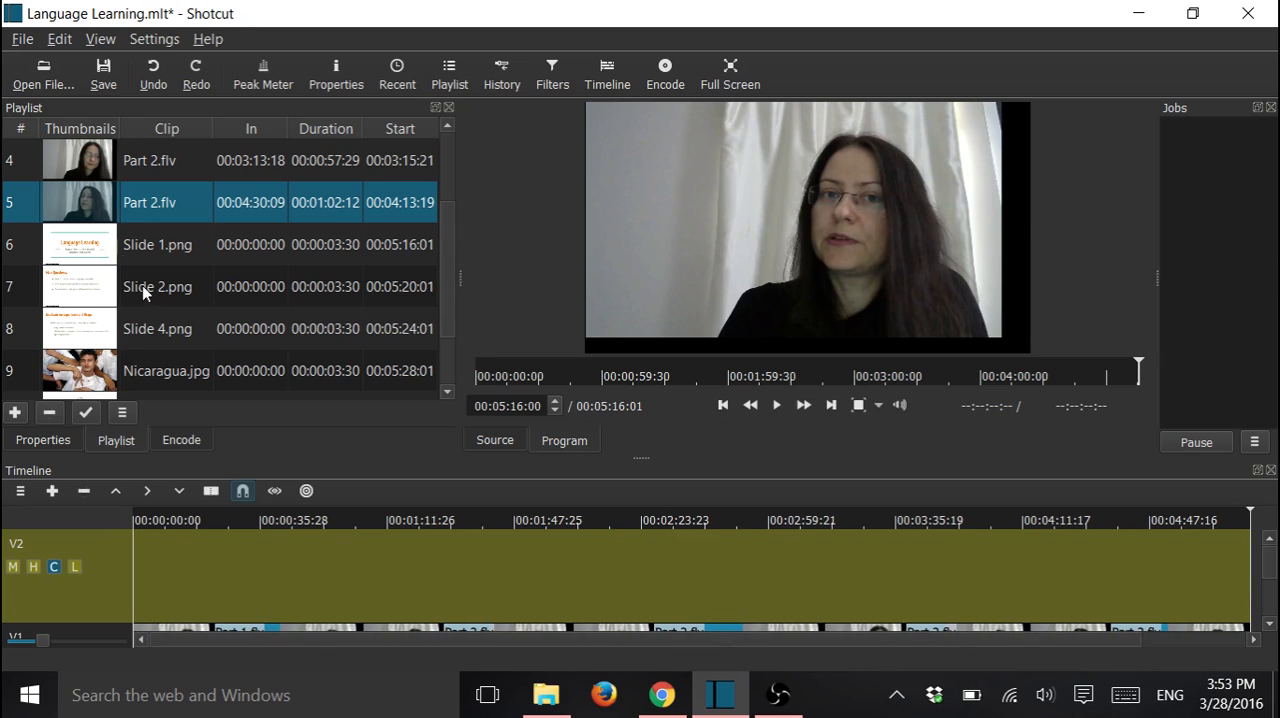
{"action": "left_click", "coordinate": [82, 250]}
{"action": "left_click_drag", "start_coordinate": [82, 250], "coordinate": [152, 588]}
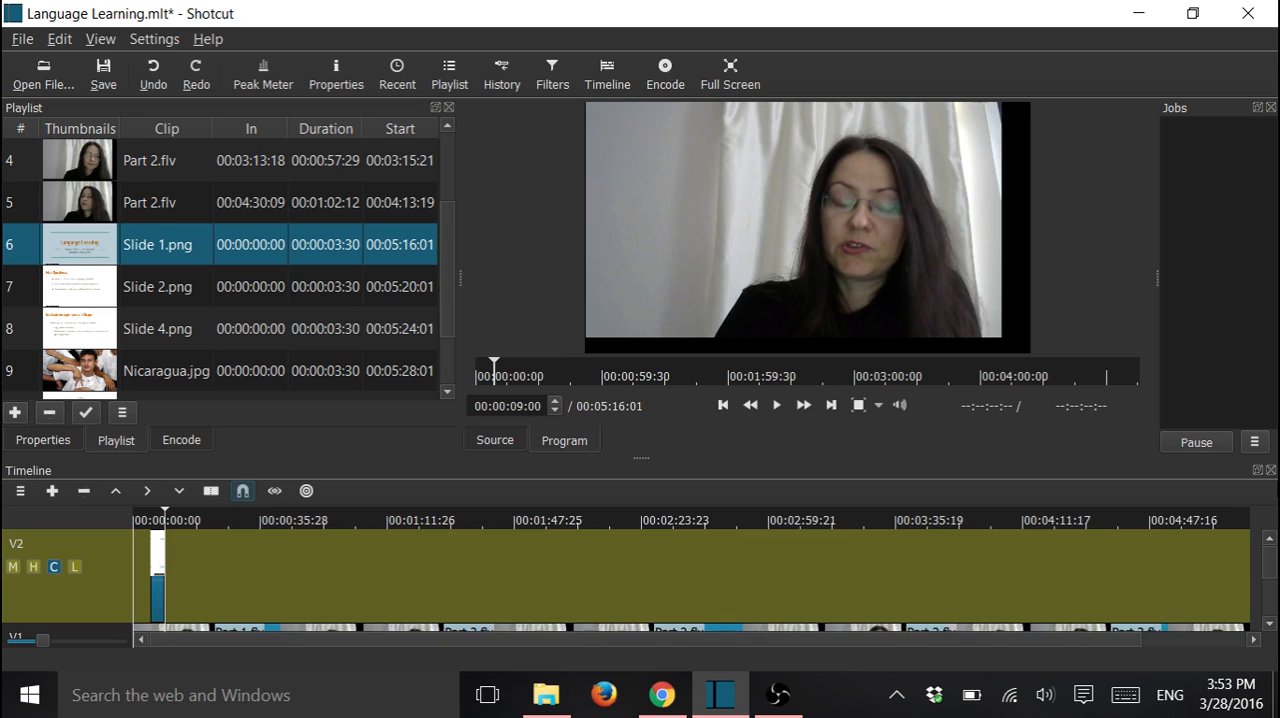
{"action": "left_click_drag", "start_coordinate": [1270, 563], "coordinate": [1272, 562]}
{"action": "mouse_move", "coordinate": [156, 555]}
{"action": "left_mouse_down"}
{"action": "mouse_move", "coordinate": [140, 565]}
{"action": "mouse_move", "coordinate": [135, 551]}
{"action": "left_mouse_up"}
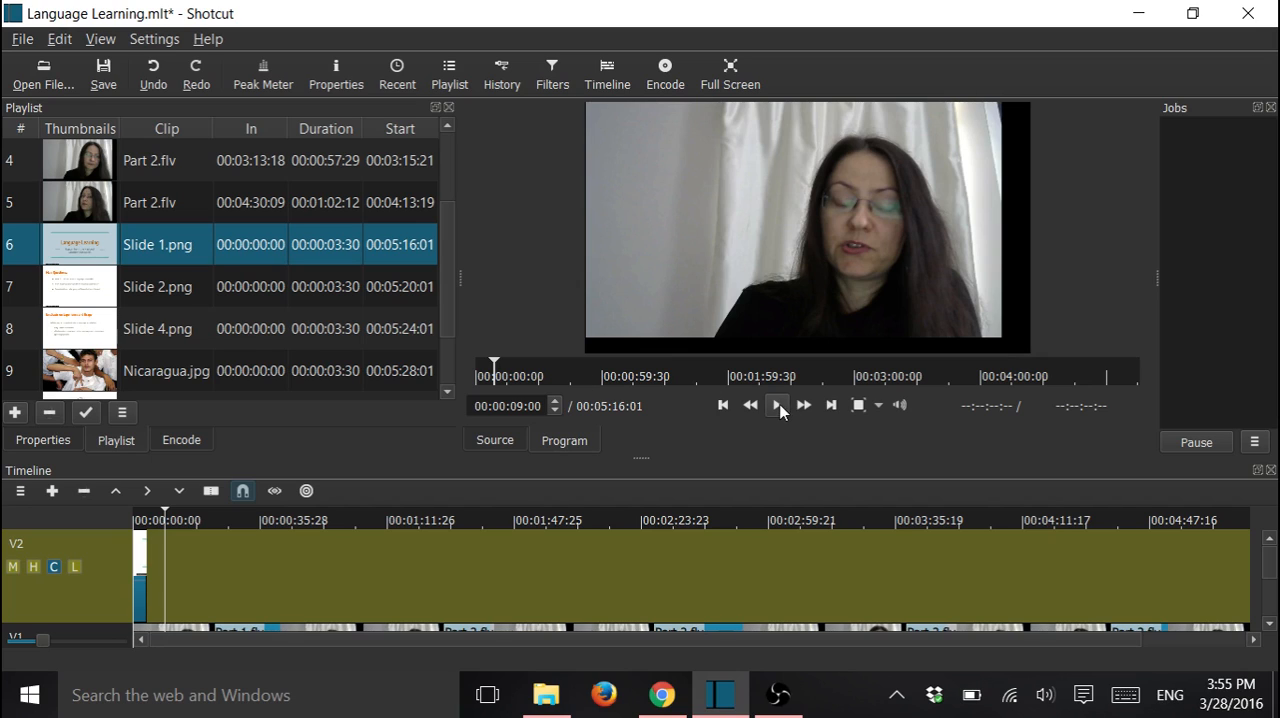
Play the opening of the timeline from 00:00:00:00, and extend Slide 1 on V2 to about 15 seconds
{"action": "left_click", "coordinate": [494, 366]}
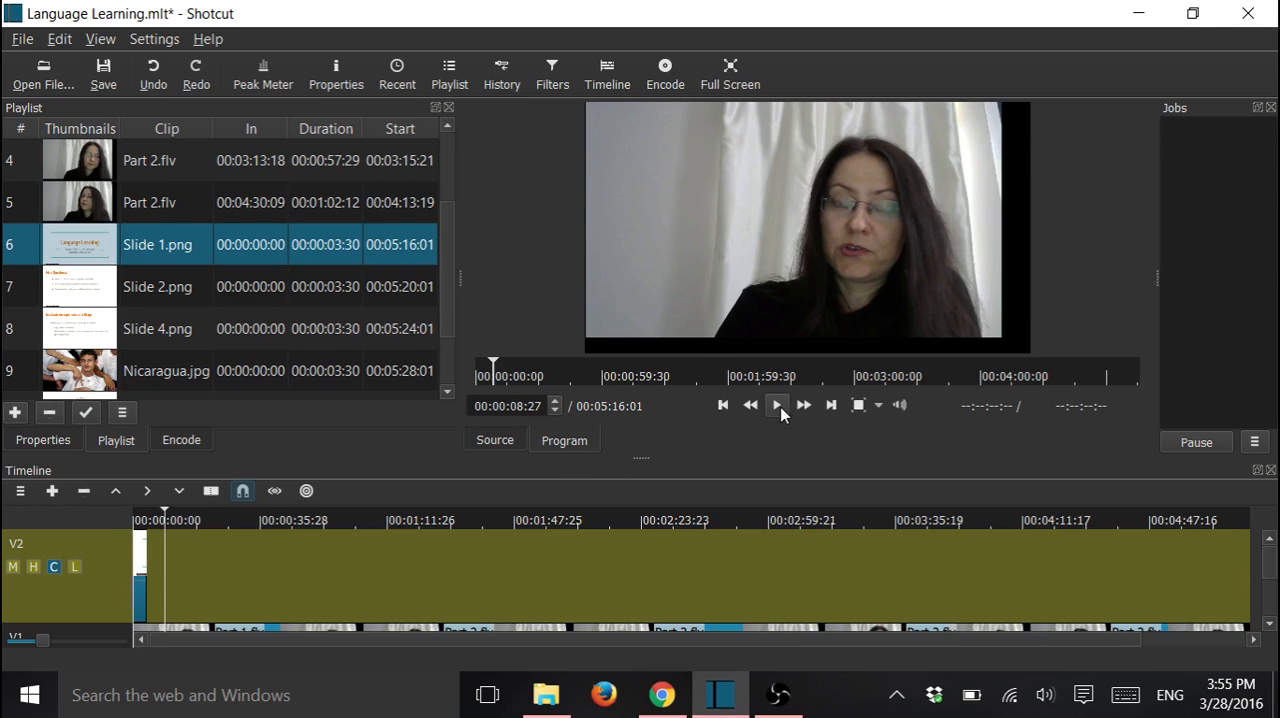
{"action": "left_click", "coordinate": [478, 372]}
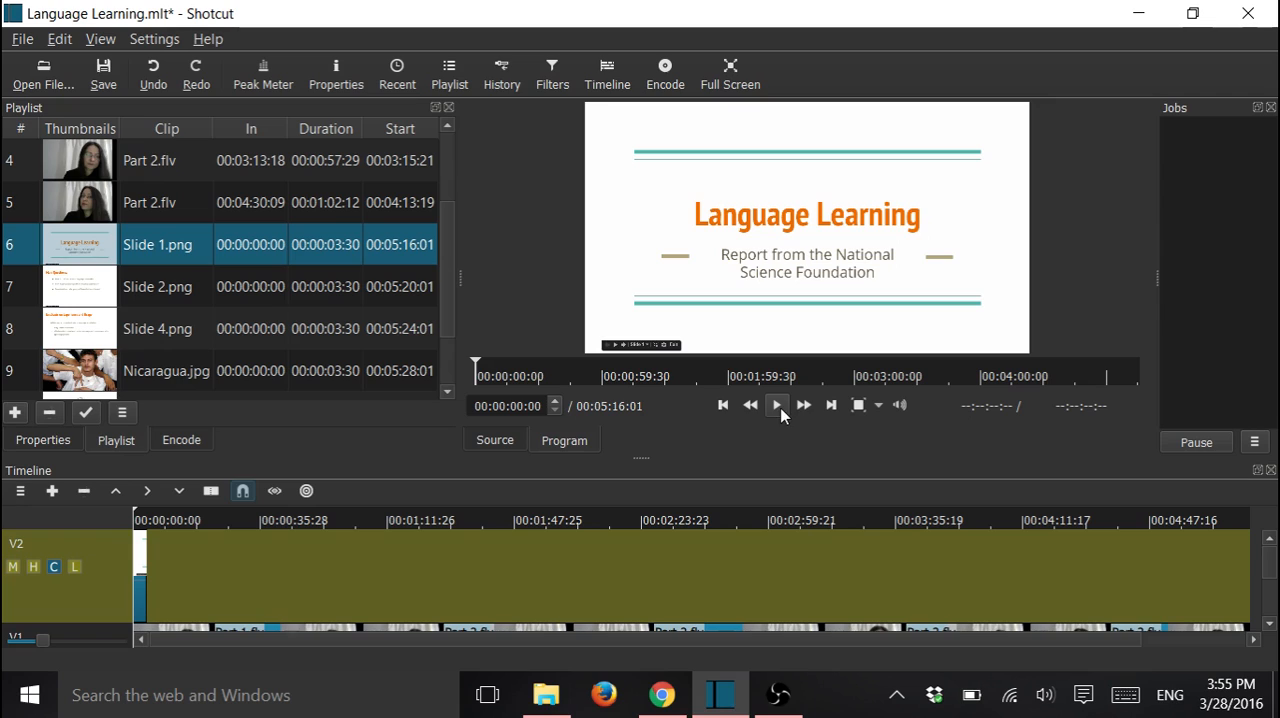
{"action": "left_click", "coordinate": [779, 405]}
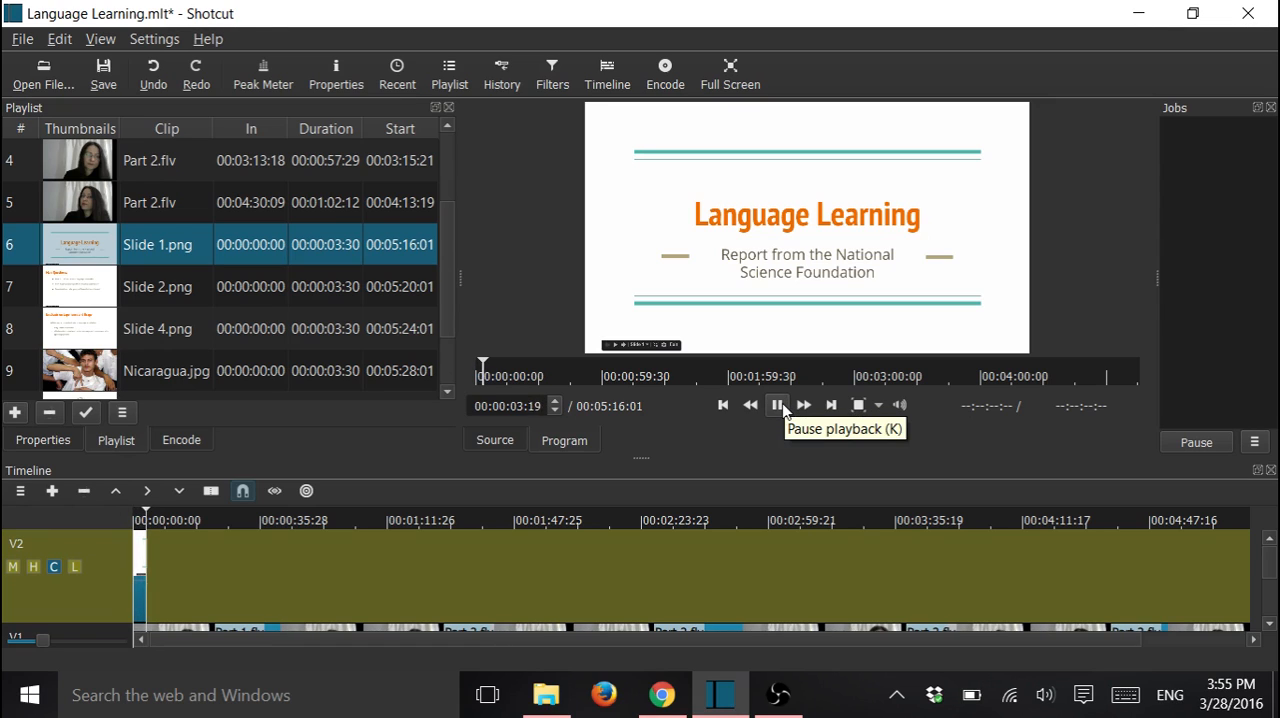
{"action": "left_click", "coordinate": [779, 405]}
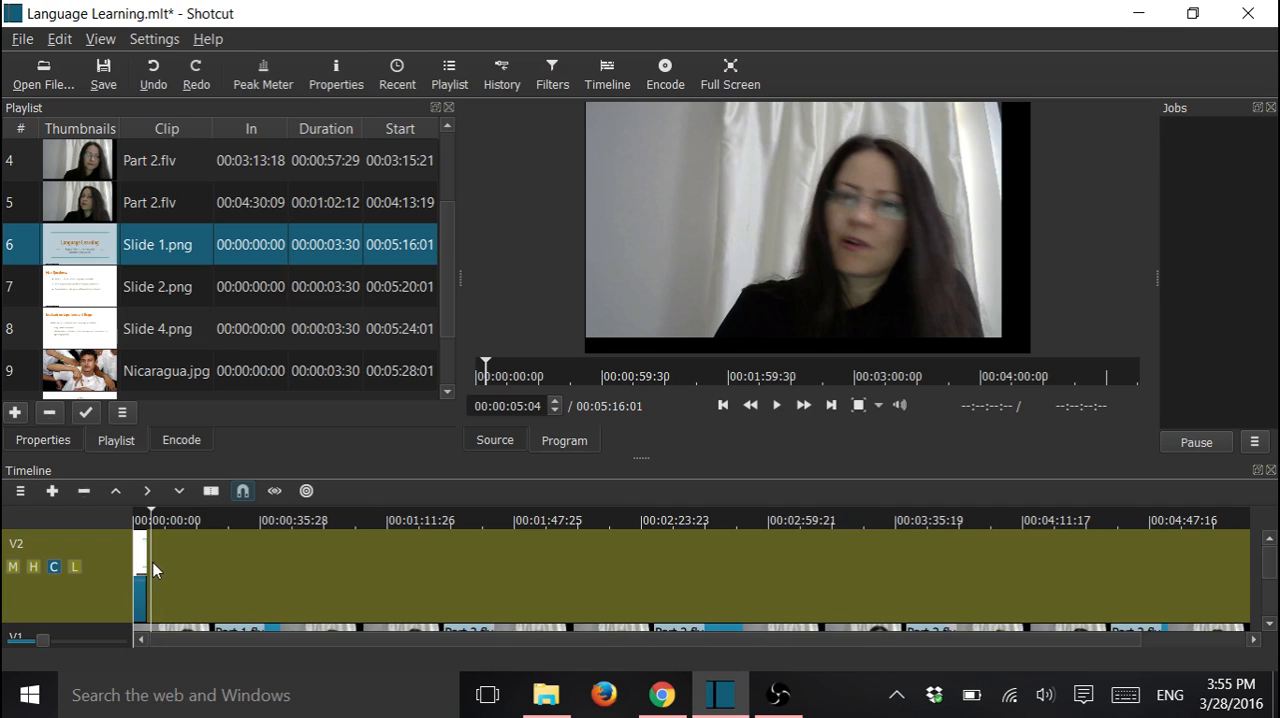
{"action": "left_click_drag", "start_coordinate": [146, 562], "coordinate": [194, 563]}
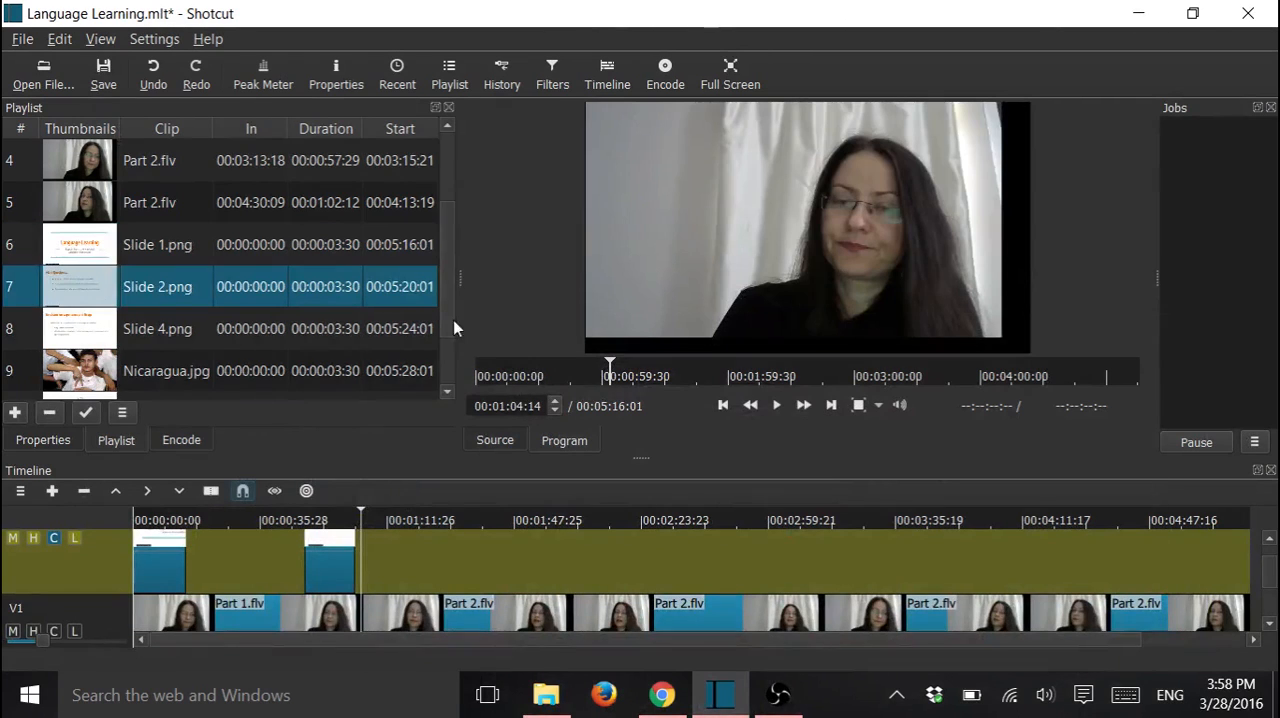
Place Slide 3 on track V2 so that it ends at about 1:59
{"action": "scroll", "coordinate": [145, 378], "scroll_direction": "down", "scroll_amount": 2}
{"action": "left_click", "coordinate": [145, 378]}
{"action": "left_click_drag", "start_coordinate": [145, 378], "coordinate": [556, 568]}
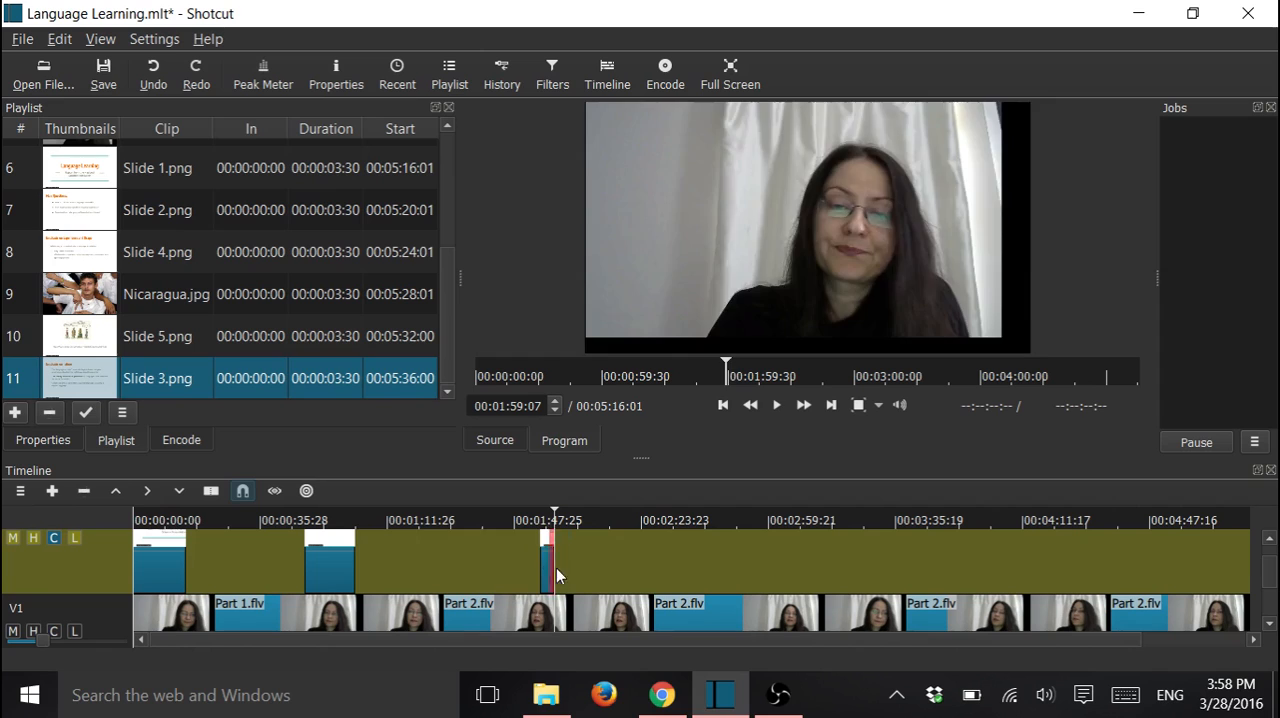
Place Slide 4 on track V2, lengthened to end at about 3:19, and Slide 5 at the end of the timeline
{"action": "left_click_drag", "start_coordinate": [163, 258], "coordinate": [565, 448]}
{"action": "mouse_move", "coordinate": [829, 557]}
{"action": "left_mouse_down"}
{"action": "mouse_move", "coordinate": [804, 560]}
{"action": "mouse_move", "coordinate": [839, 564]}
{"action": "left_mouse_up"}
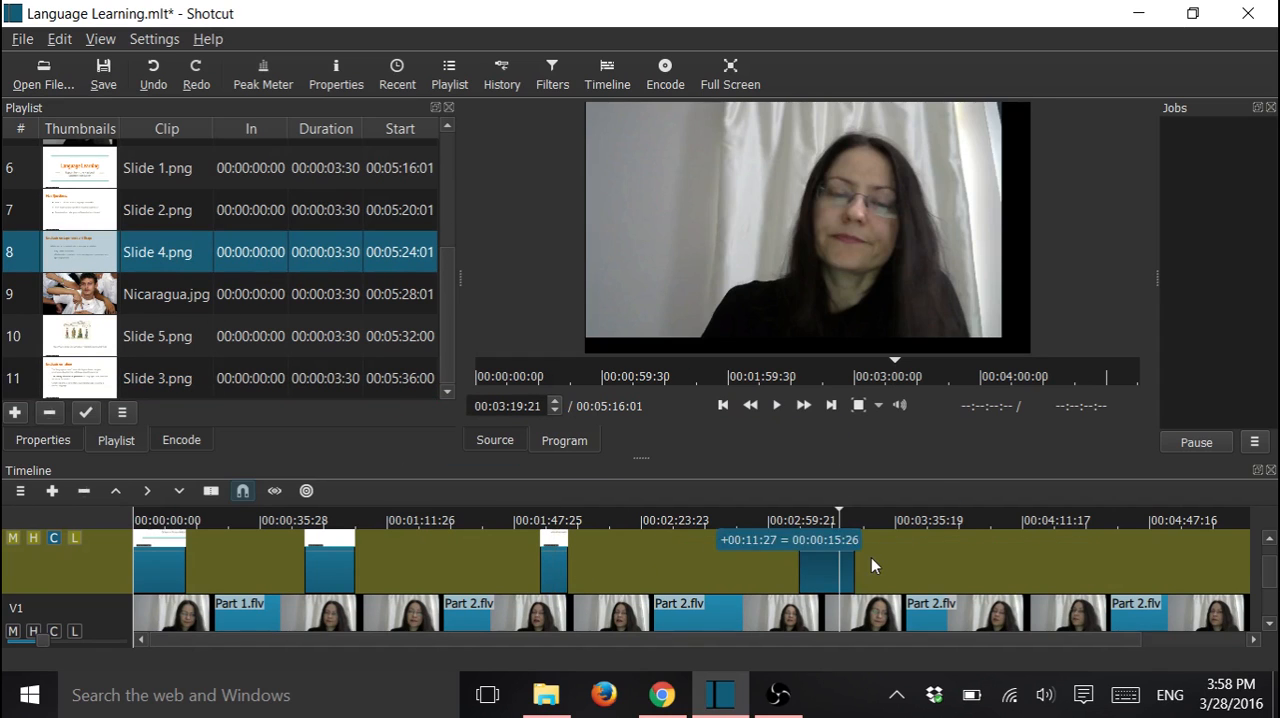
{"action": "left_click", "coordinate": [166, 336]}
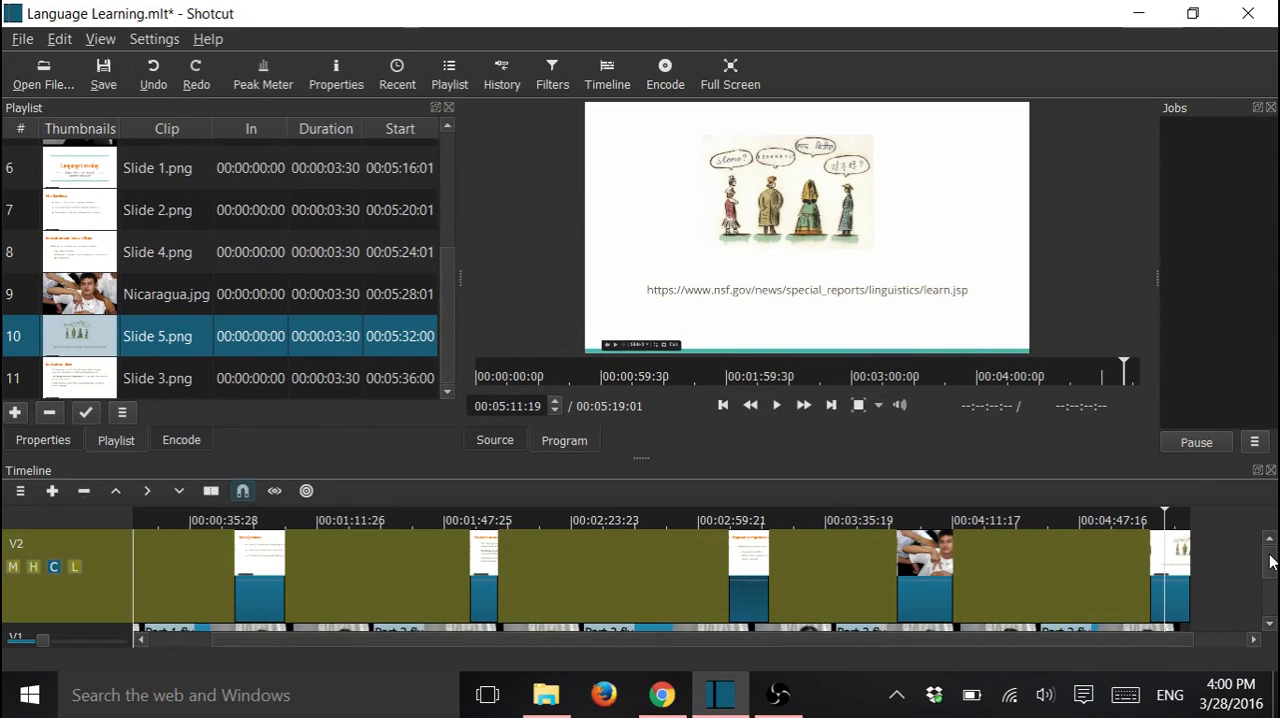
{"action": "mouse_move", "coordinate": [1273, 557]}
{"action": "left_mouse_down"}
{"action": "mouse_move", "coordinate": [1277, 583]}
{"action": "mouse_move", "coordinate": [1272, 555]}
{"action": "left_mouse_up"}
Encode the project as an mp4 file named Language Learning in the Language Learning folder under Videos
{"action": "left_click", "coordinate": [665, 72]}
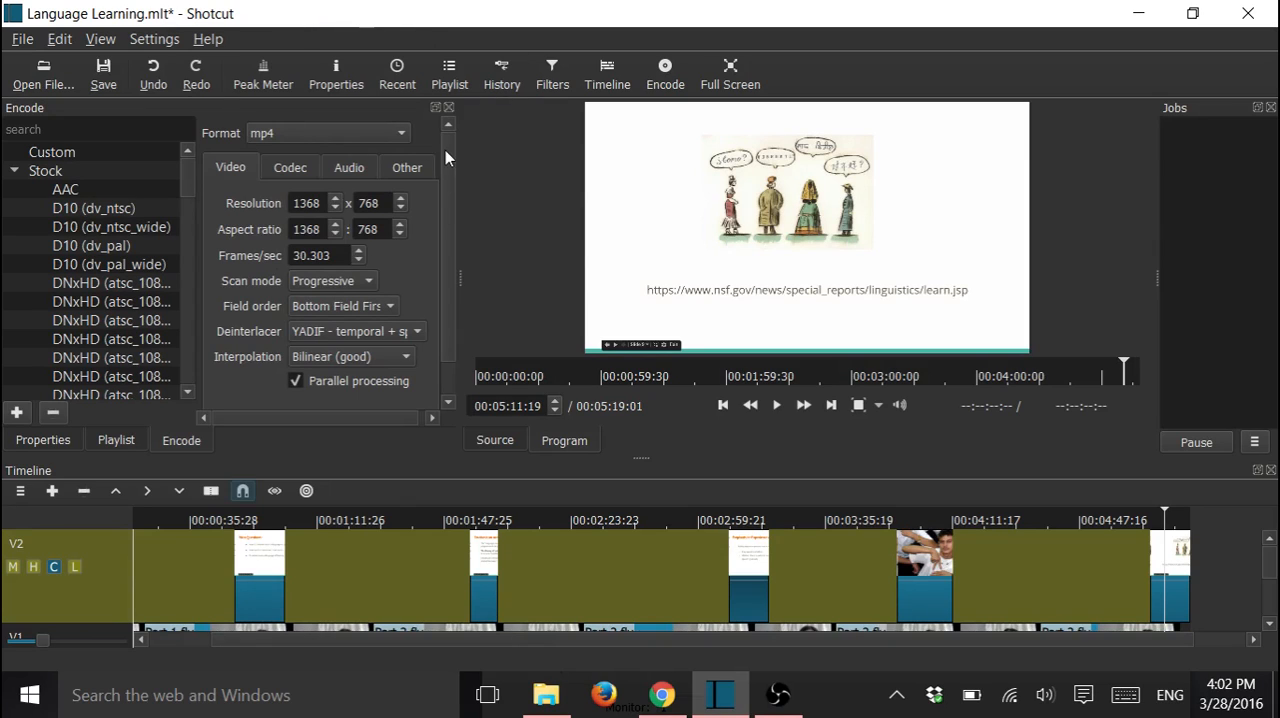
{"action": "left_click_drag", "start_coordinate": [445, 150], "coordinate": [450, 210]}
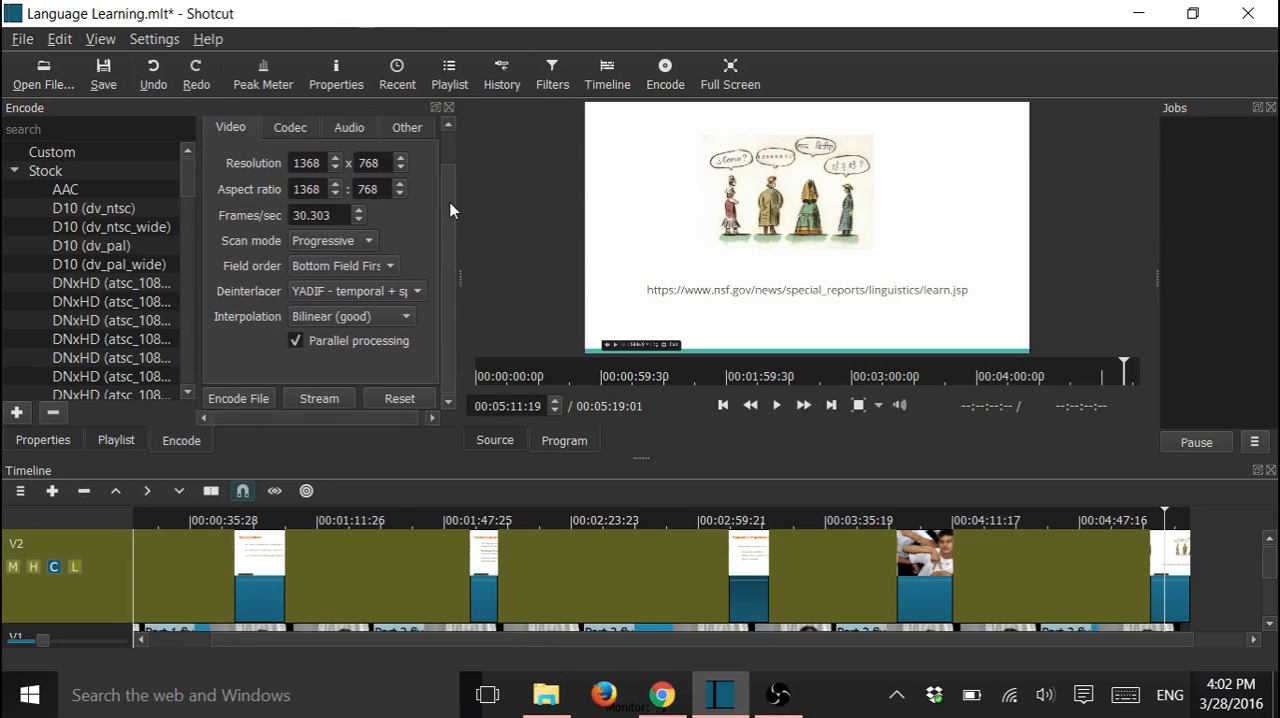
{"action": "left_click", "coordinate": [240, 400]}
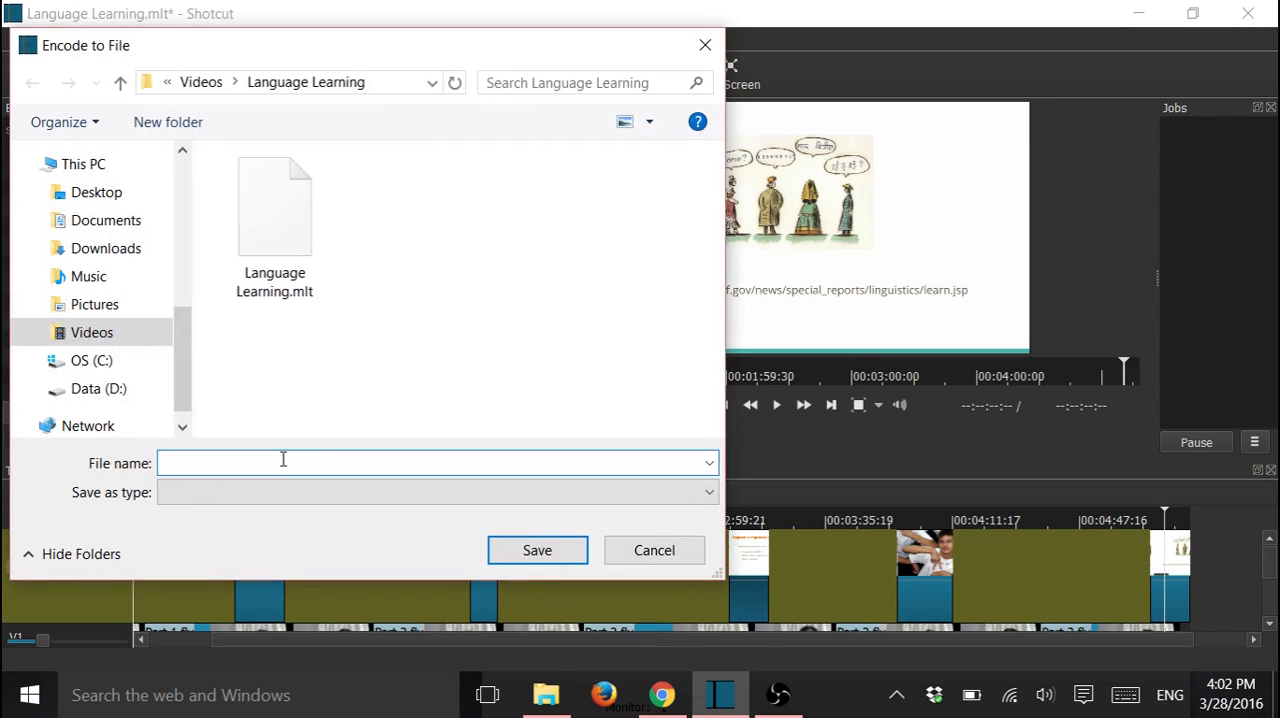
{"action": "type", "text": "Lang"}
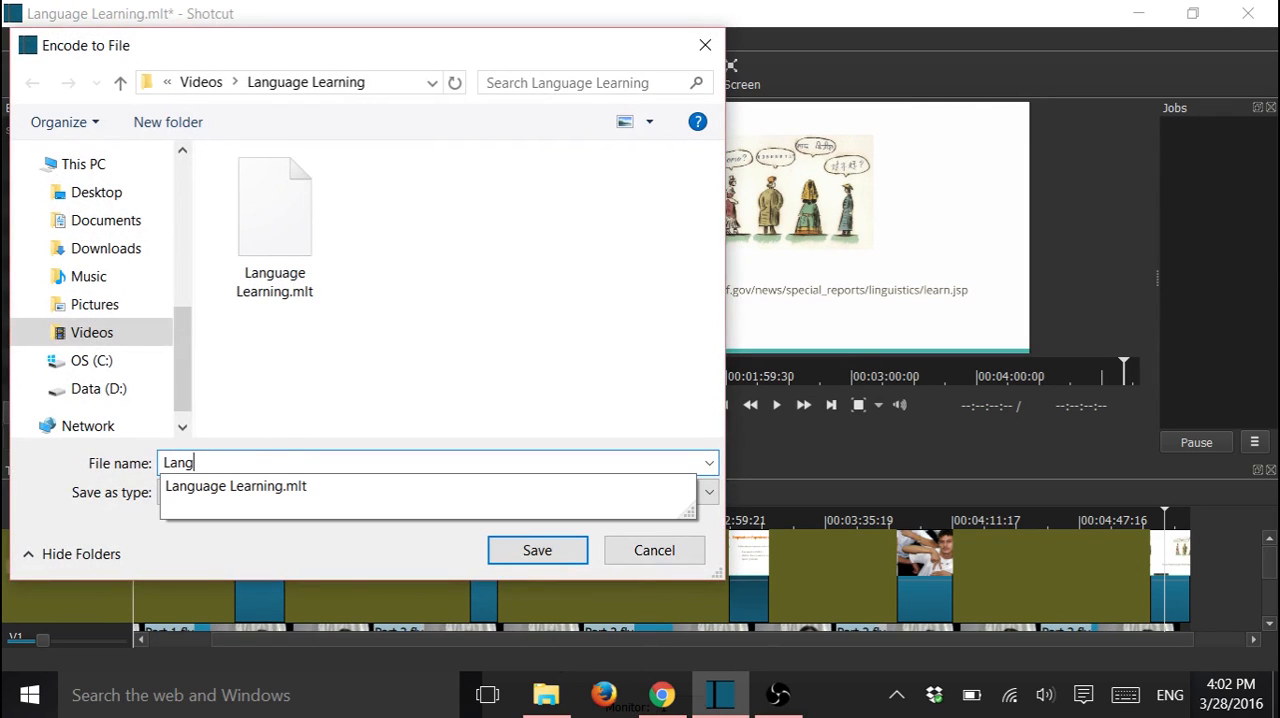
{"action": "type", "text": "uage Learning"}
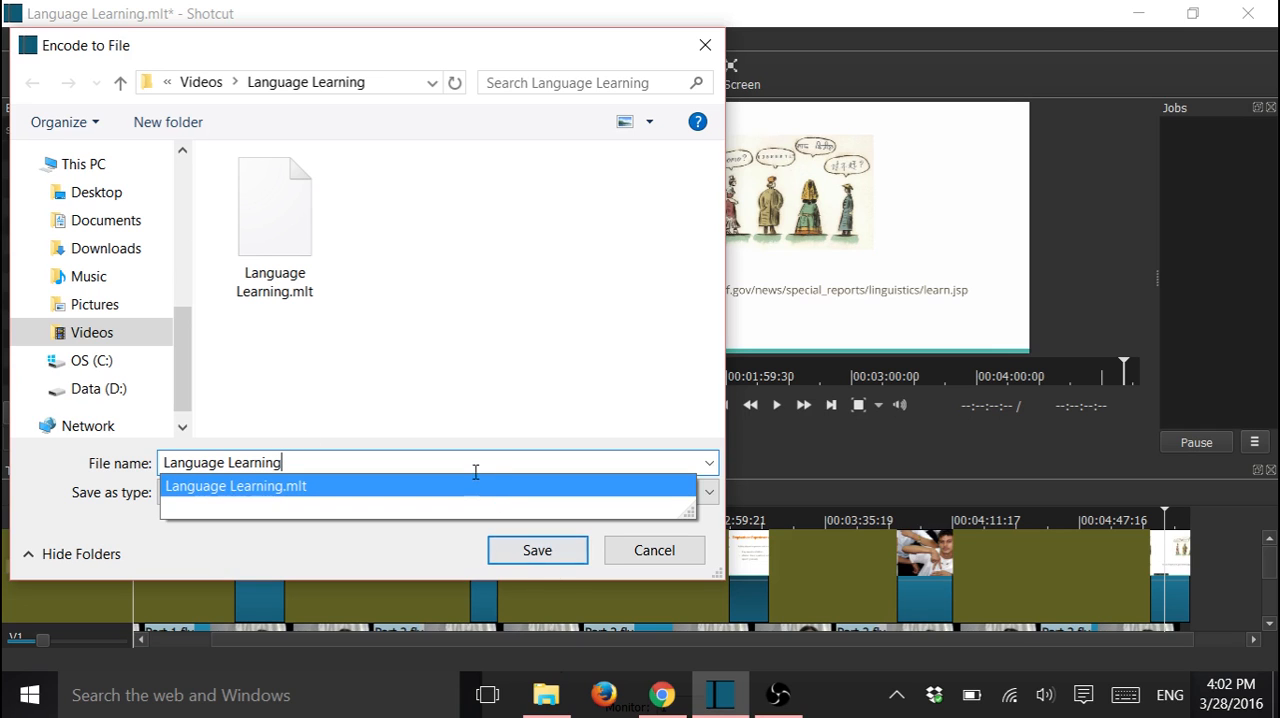
{"action": "left_click", "coordinate": [571, 551]}
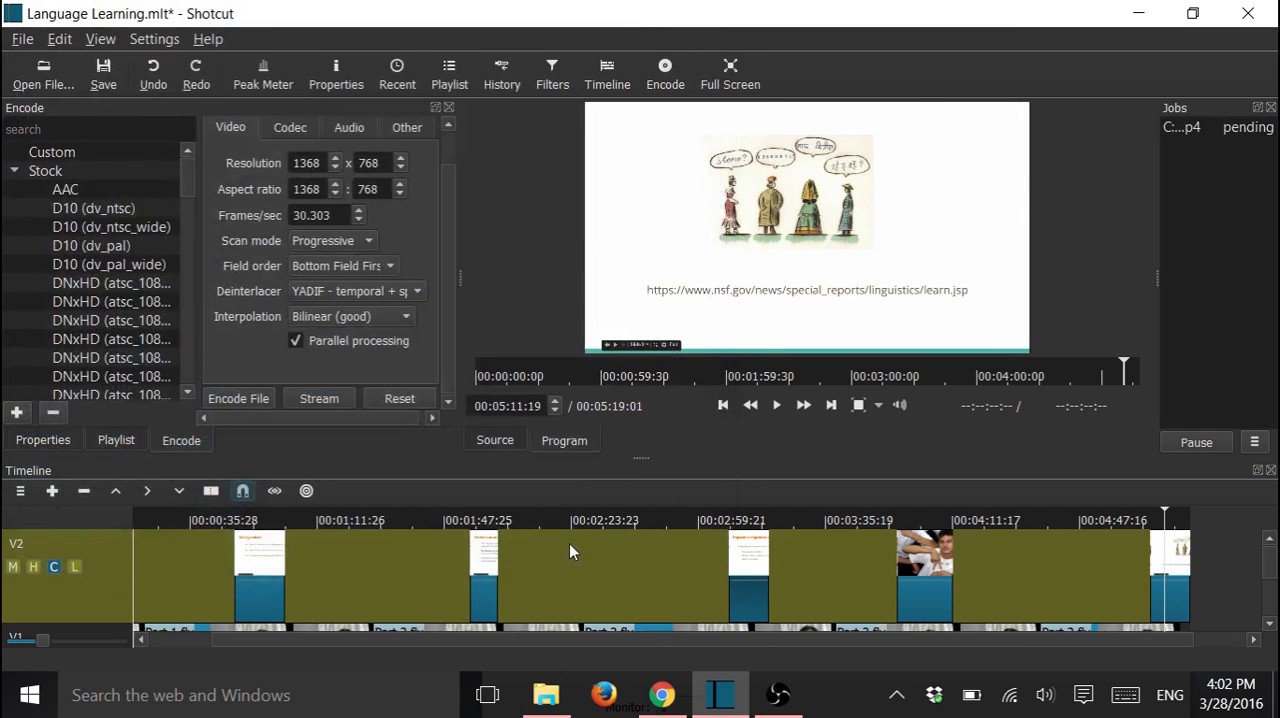